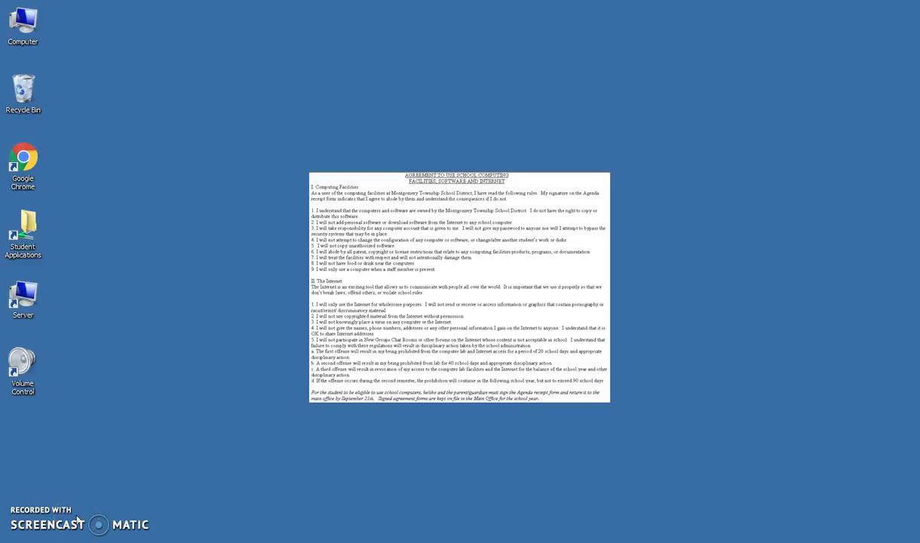
- Open TestNav from the Student Applications folder and maximize its window
double_click(25, 224)
click(532, 300)
text(testnav)
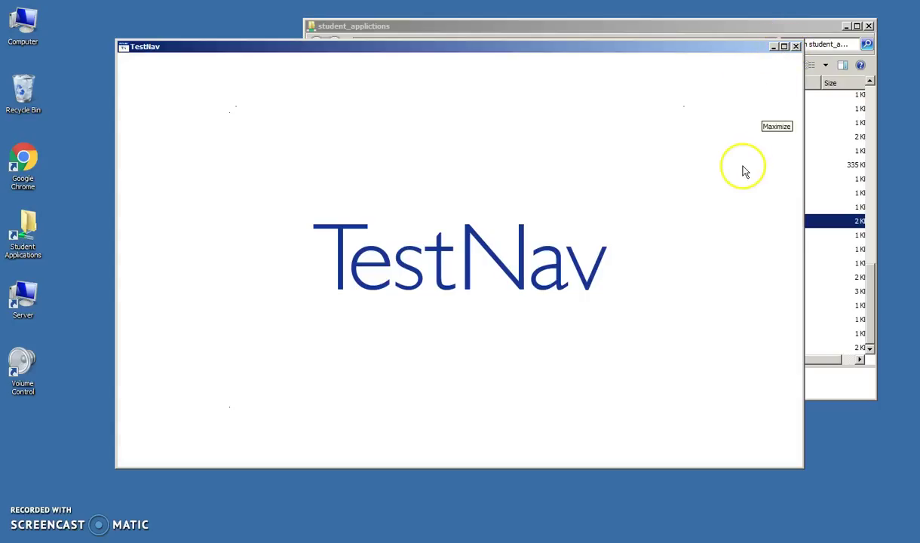
click(785, 47)
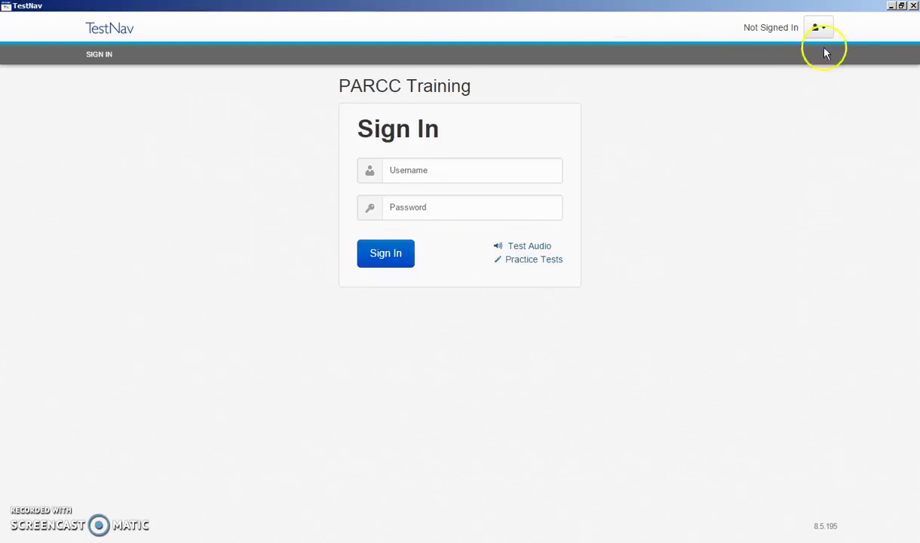
- Open the PARCC Training practice tests and start the TestNav 8 Tutorial's PARCC Sample Set Tutorial section
click(819, 29)
click(737, 88)
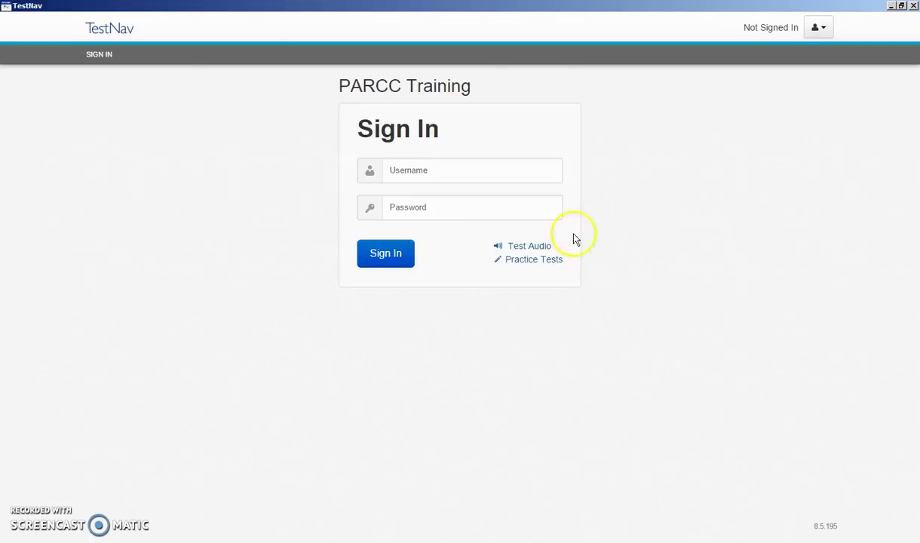
click(524, 265)
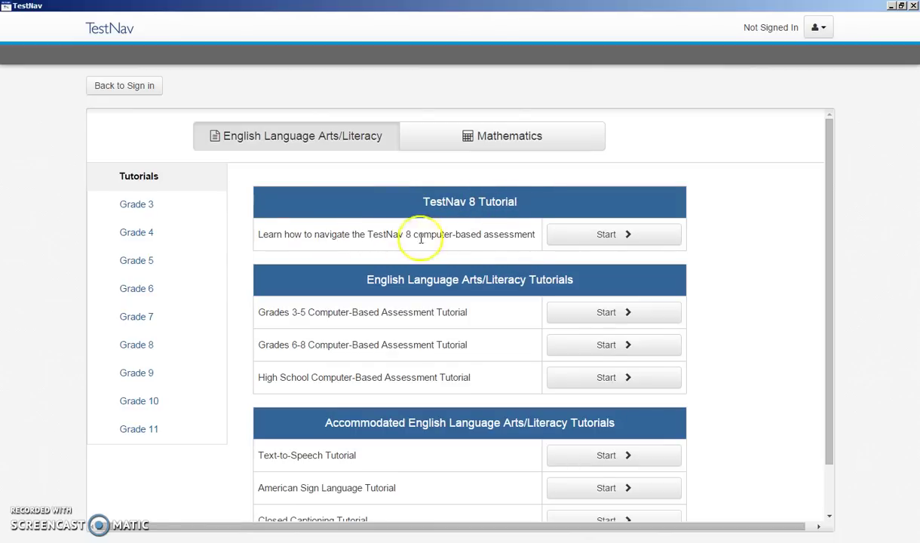
click(628, 240)
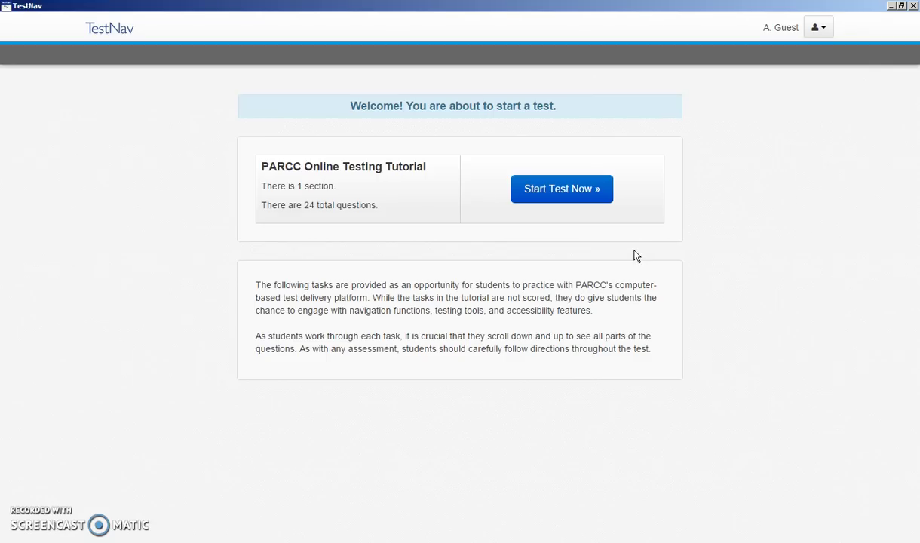
click(590, 193)
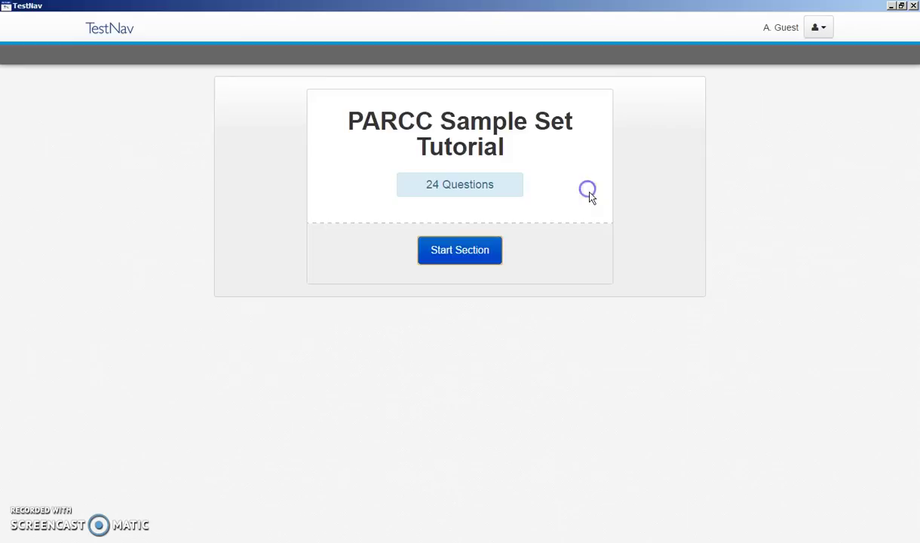
click(461, 253)
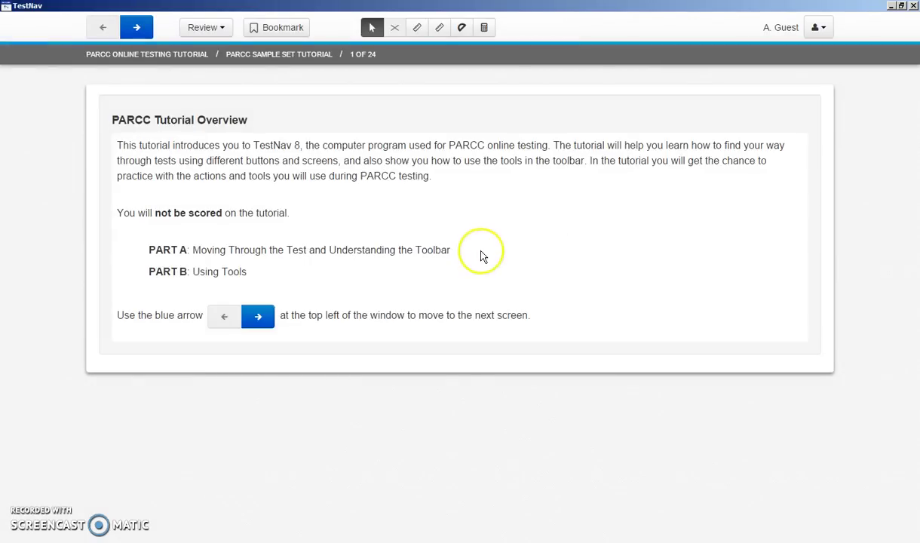
- Calculate 8 × 8 with the Five Function Calculator moved beside the overview text, and close the calculator
click(485, 29)
drag(585, 111, 708, 223)
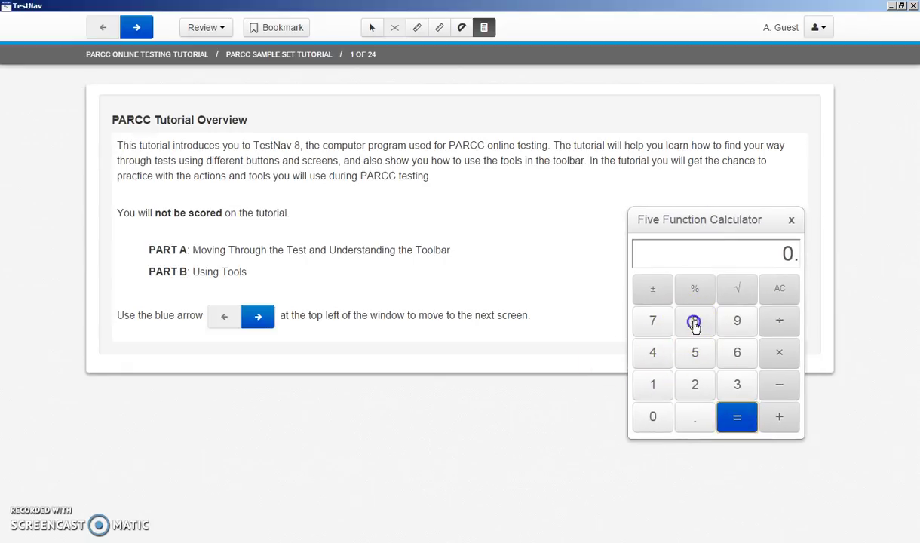
click(694, 321)
click(781, 354)
click(694, 323)
click(739, 414)
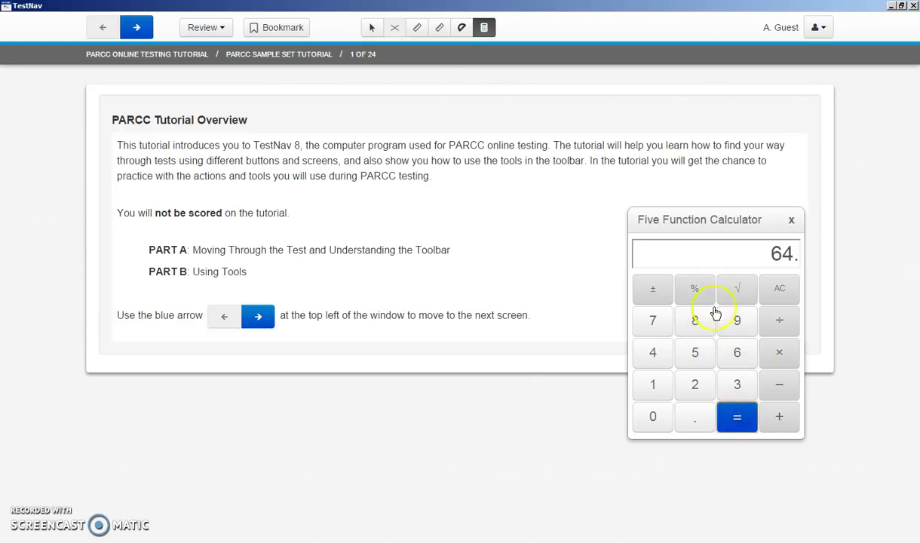
click(791, 220)
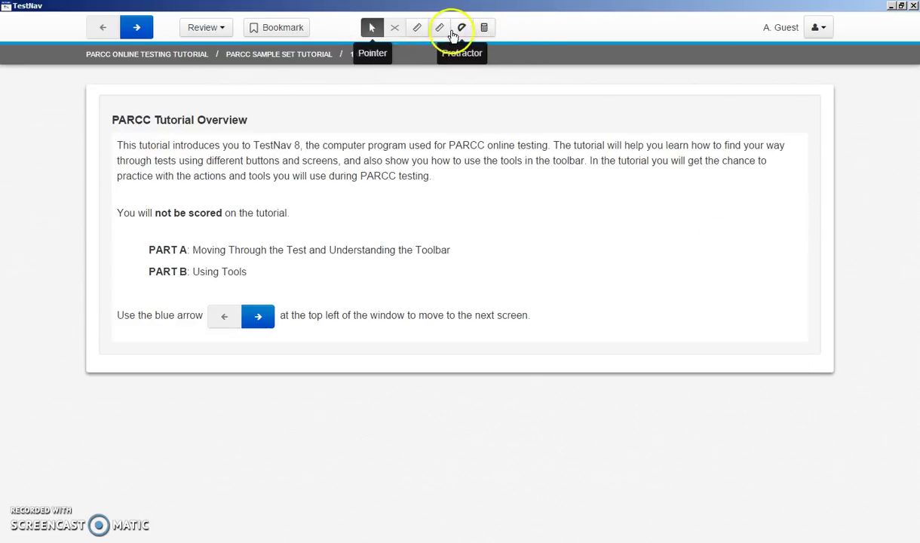
- Place the protractor to the right of the overview text, try rotating it by its end circles, and put it away
click(462, 30)
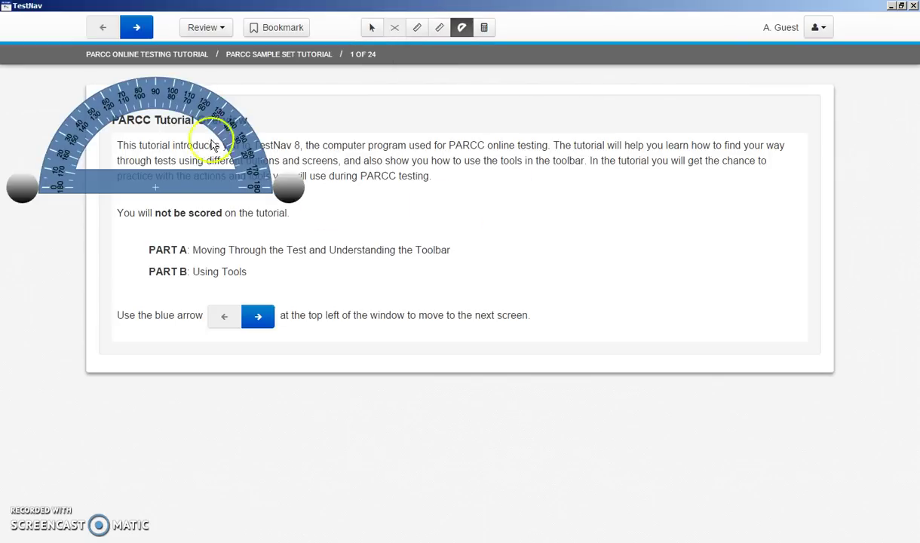
drag(262, 125, 730, 277)
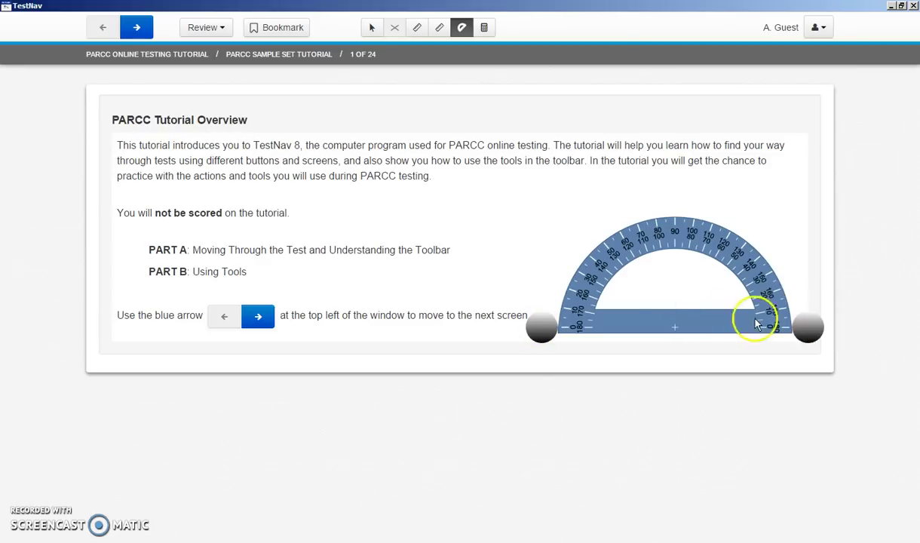
drag(756, 323, 823, 427)
drag(809, 330, 807, 335)
drag(787, 411, 810, 390)
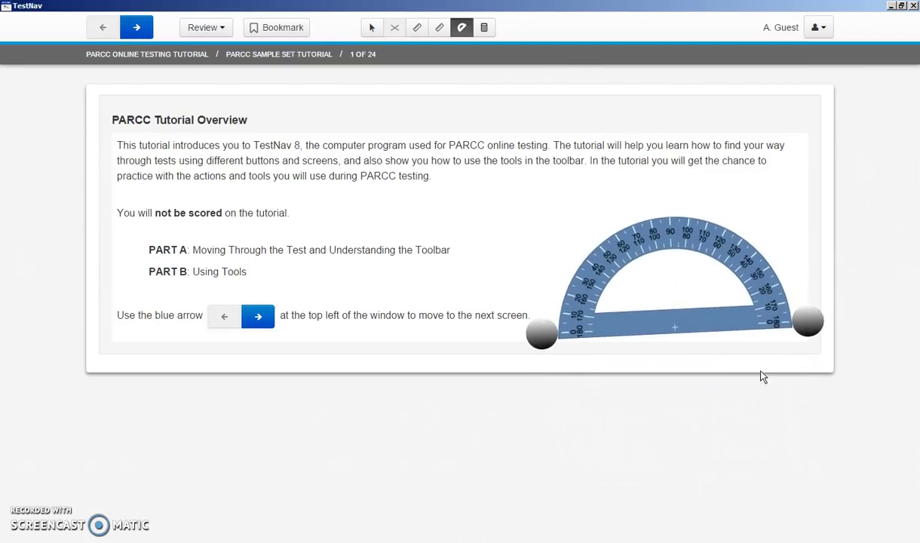
click(462, 27)
- Place the centimeter ruler and the inch ruler in turn over the overview page, rotate the inch ruler diagonally, and put it away
click(439, 27)
drag(196, 94, 688, 248)
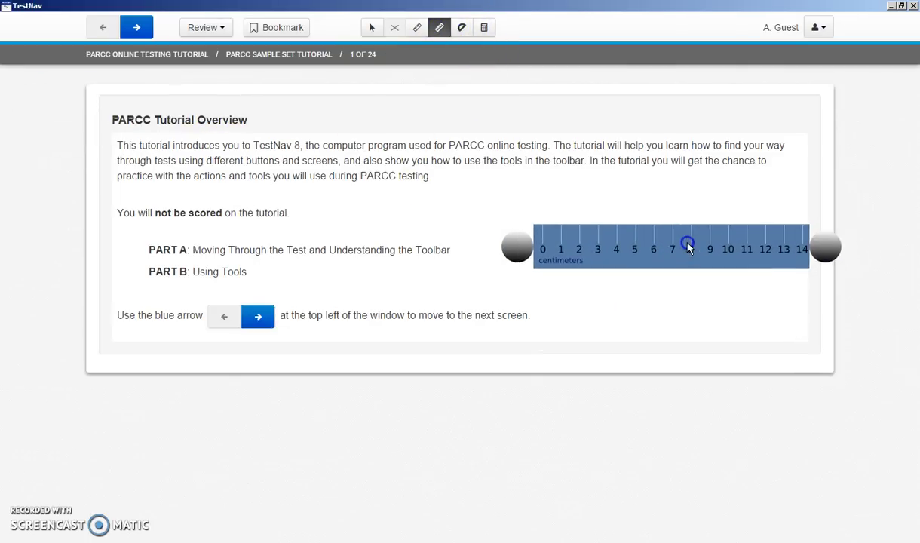
click(417, 27)
drag(232, 95, 610, 243)
mouse_move(709, 265)
mouse_down()
mouse_move(745, 258)
mouse_move(718, 254)
mouse_up()
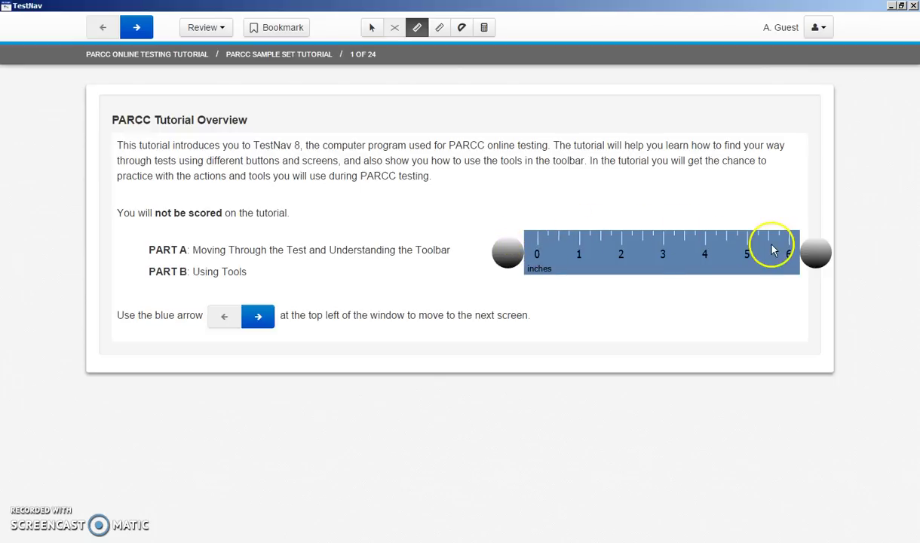
drag(815, 259, 821, 180)
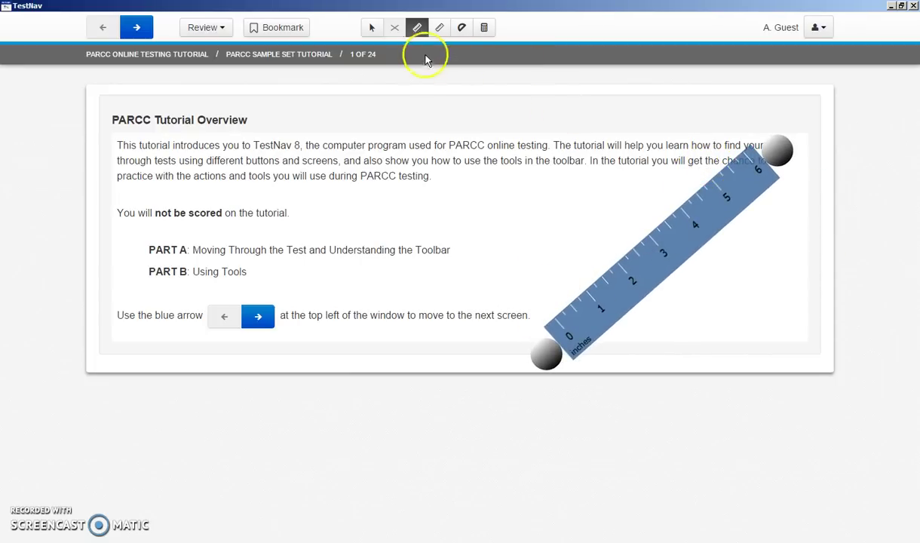
click(417, 27)
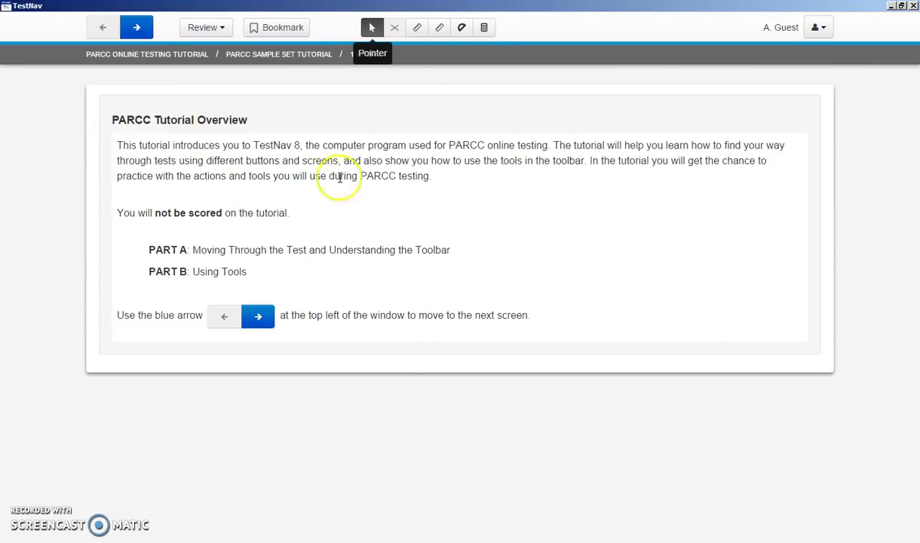
- Advance through the tutorial from the overview to question 11, the line-measuring exercise
click(137, 27)
click(142, 31)
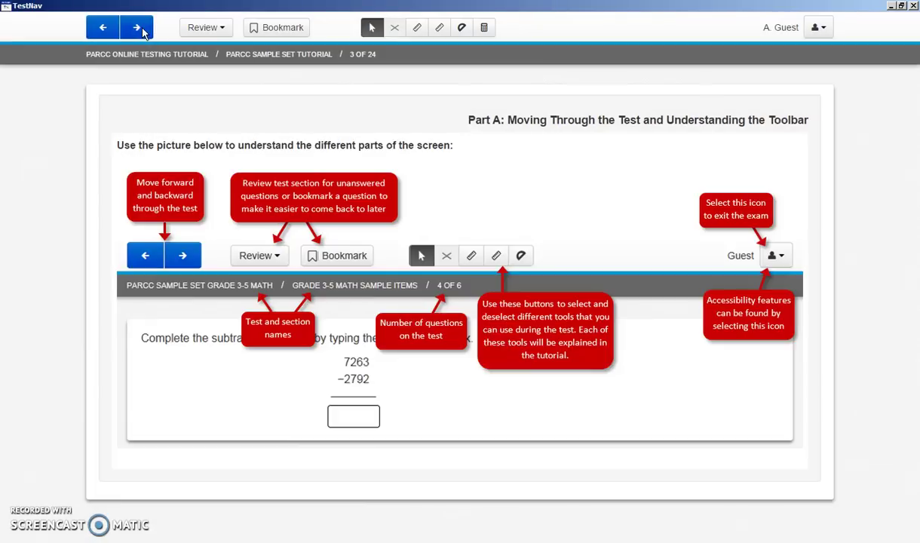
click(142, 30)
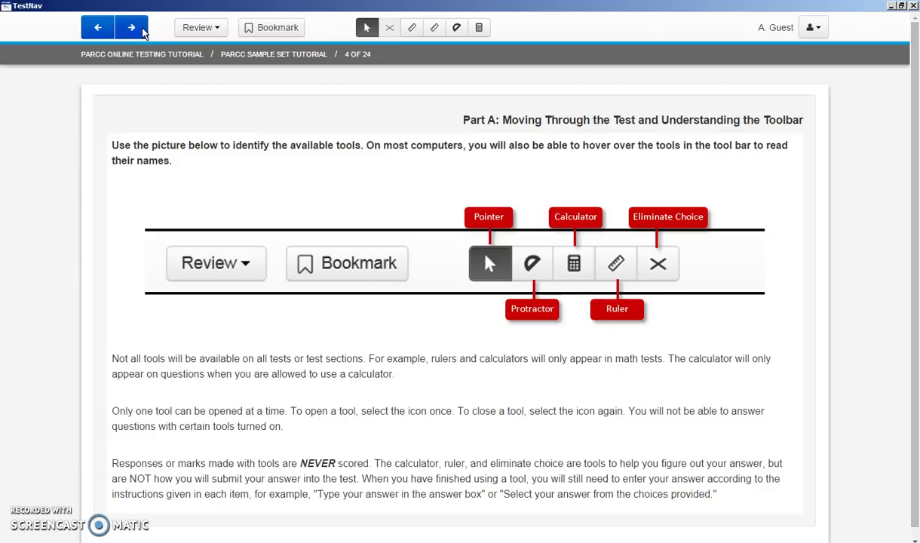
click(142, 30)
click(142, 32)
click(143, 30)
click(143, 30)
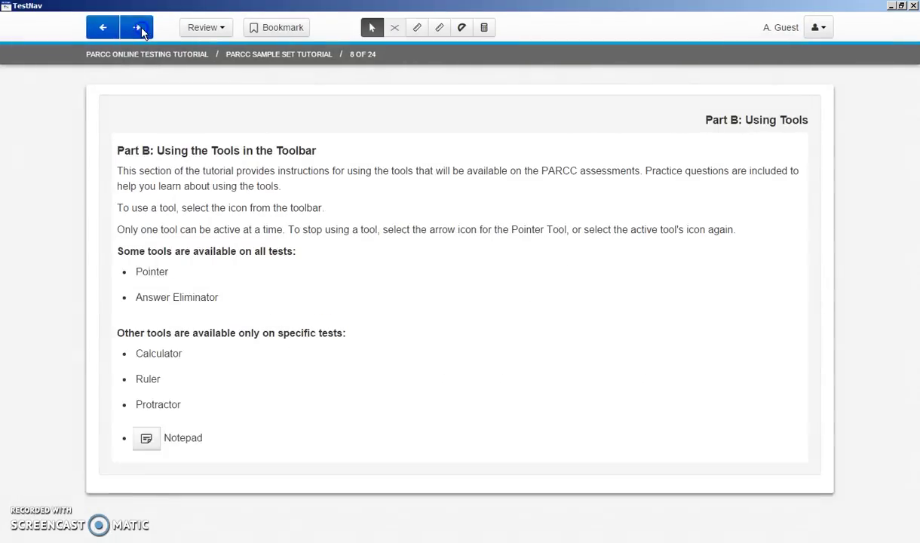
click(142, 30)
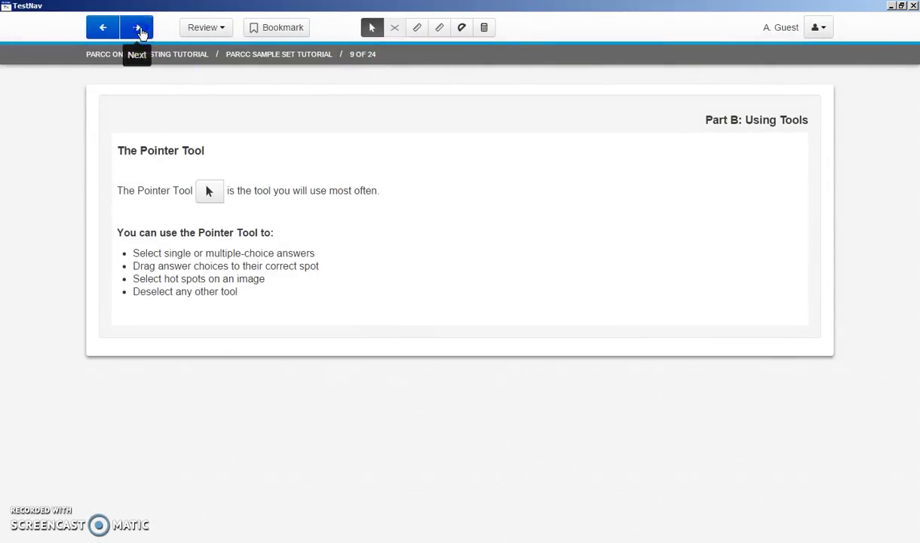
click(138, 30)
click(142, 31)
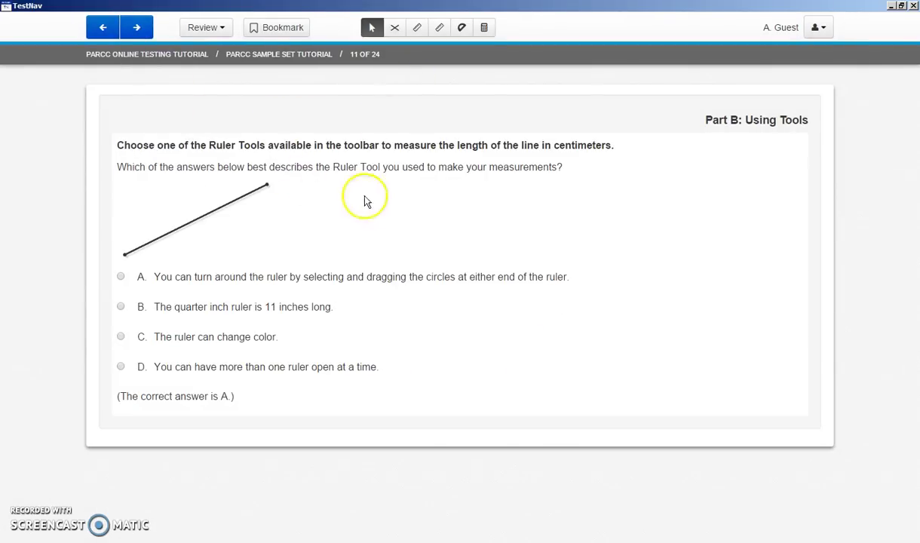
- Measure the diagonal line in question 11 with the inch ruler, aligning the ruler's edge along the line
click(419, 28)
drag(22, 101, 67, 216)
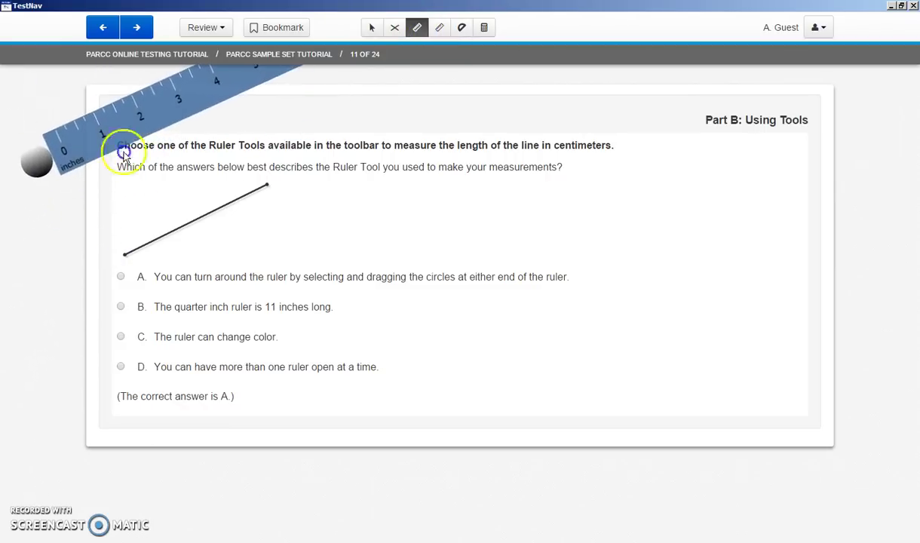
drag(123, 148, 178, 267)
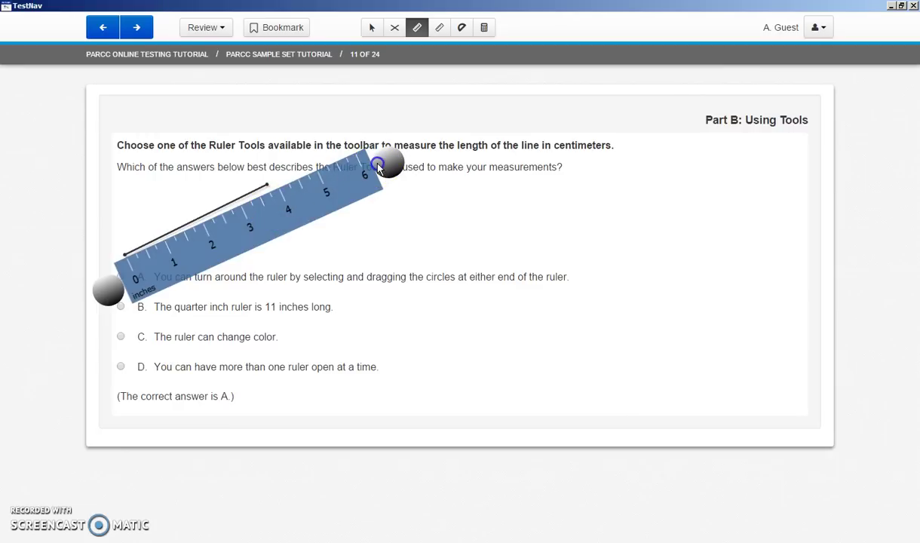
drag(380, 167, 390, 223)
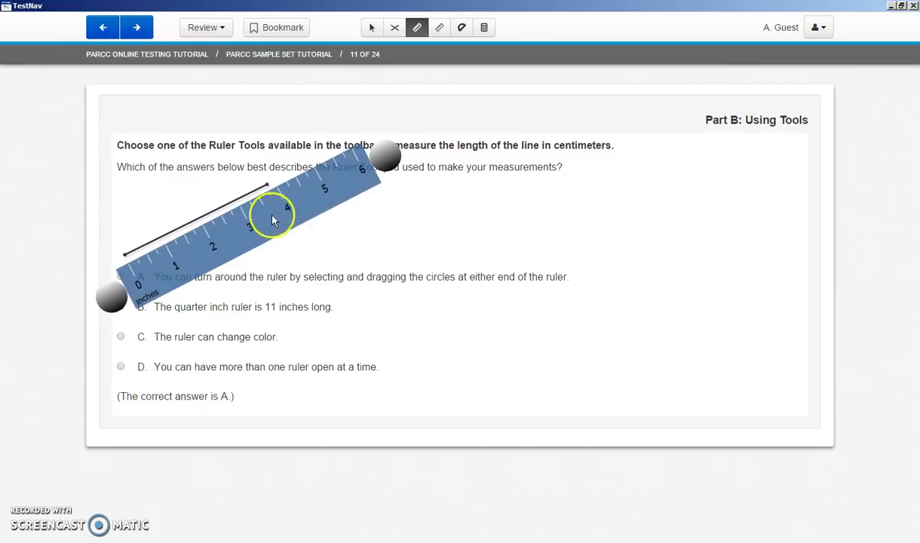
drag(244, 229, 244, 226)
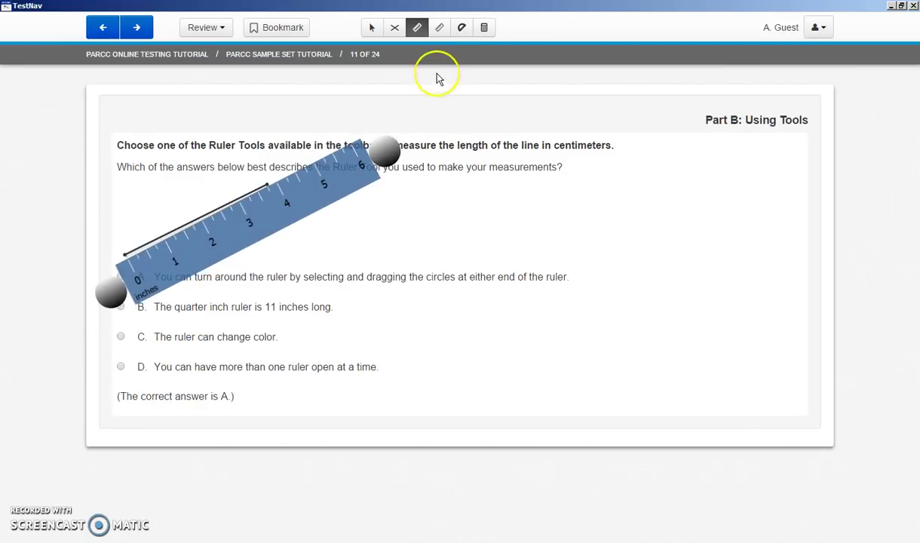
- Switch to the centimeter ruler and rotate it to lie parallel along the diagonal line in question 11
click(440, 38)
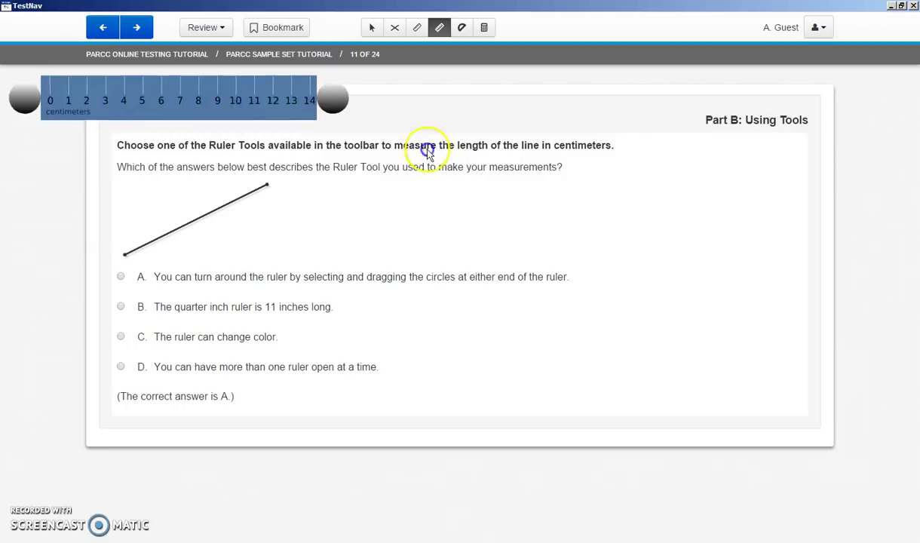
drag(421, 154, 620, 252)
drag(535, 254, 273, 279)
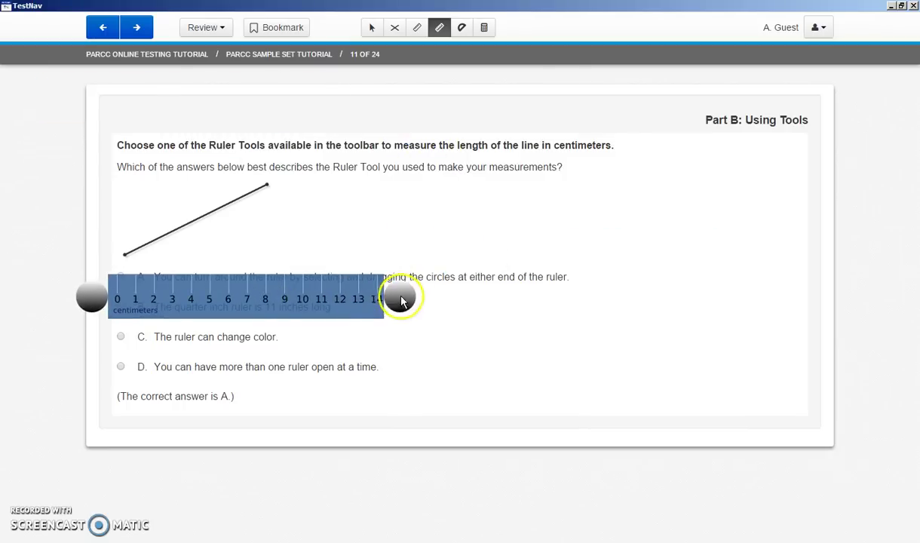
mouse_move(401, 294)
mouse_down()
mouse_move(390, 247)
mouse_move(397, 276)
mouse_up()
drag(281, 249, 278, 182)
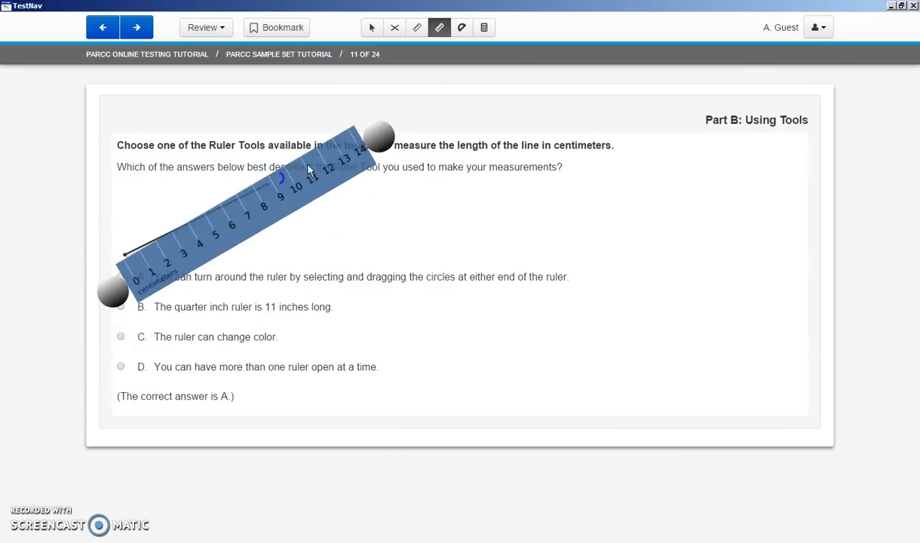
drag(379, 145, 403, 197)
drag(292, 169, 297, 177)
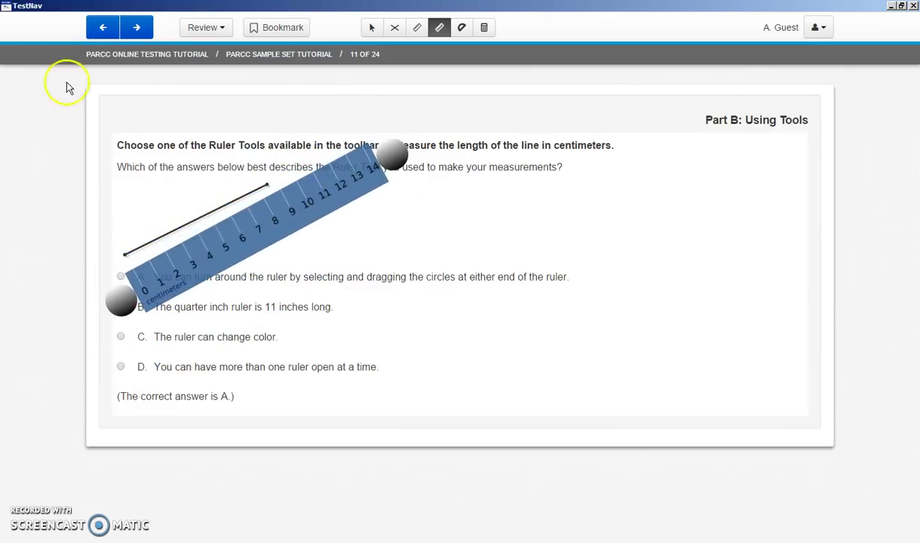
- Advance to question 13 and calculate 18 + 22 with the calculator moved clear of the answer choices
click(127, 30)
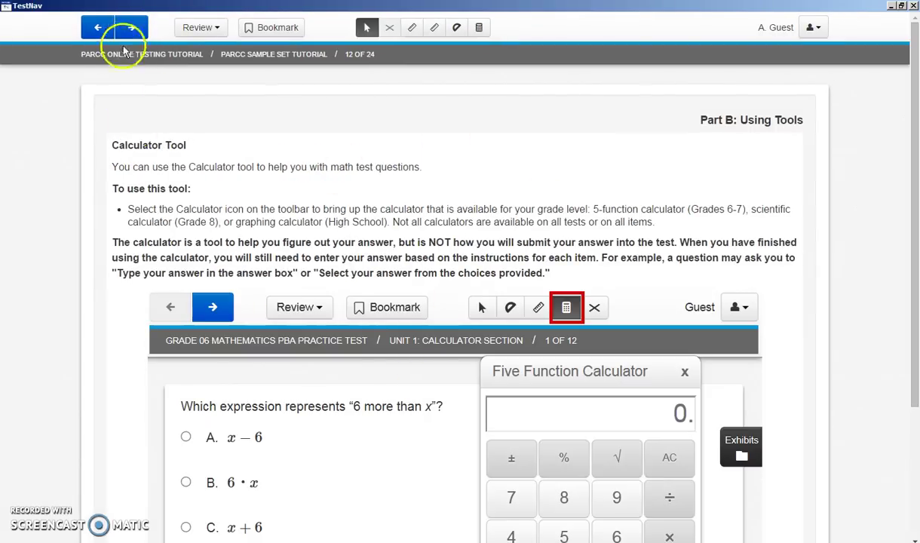
click(134, 28)
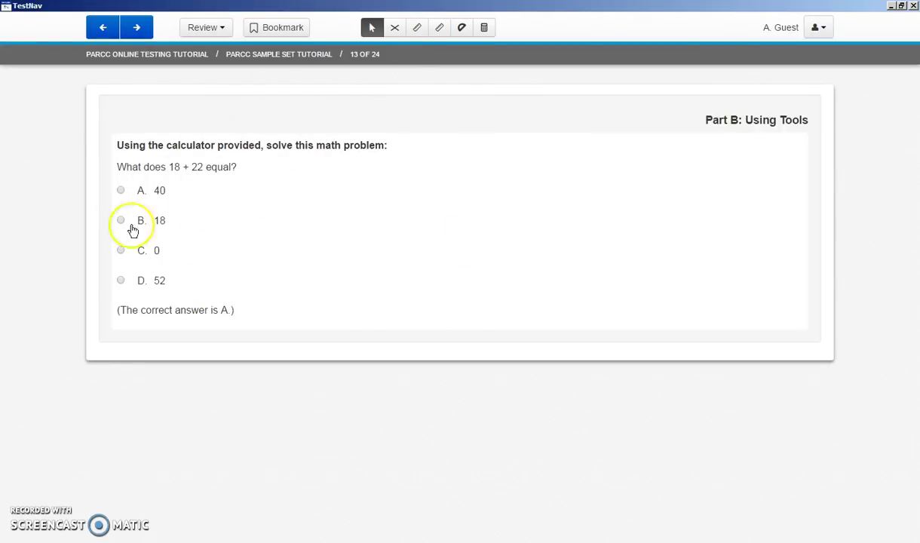
click(484, 27)
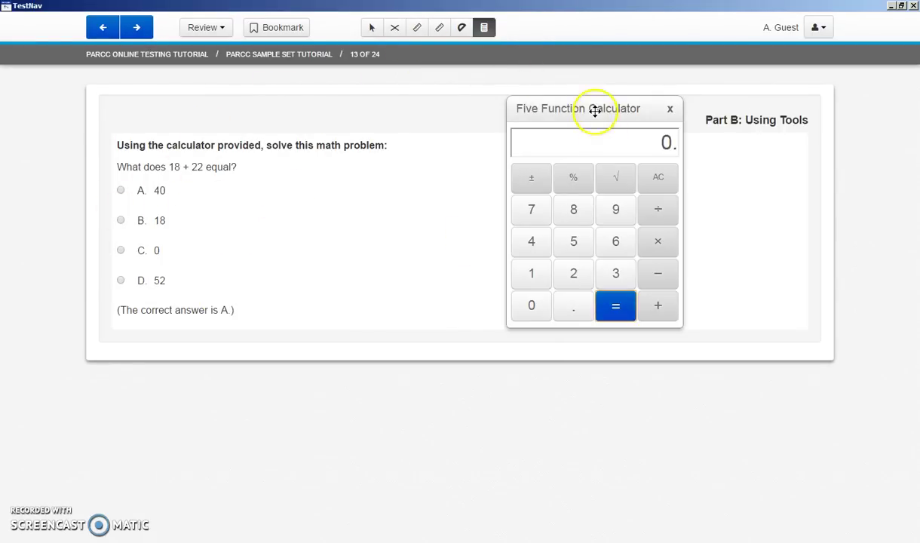
drag(595, 110, 665, 197)
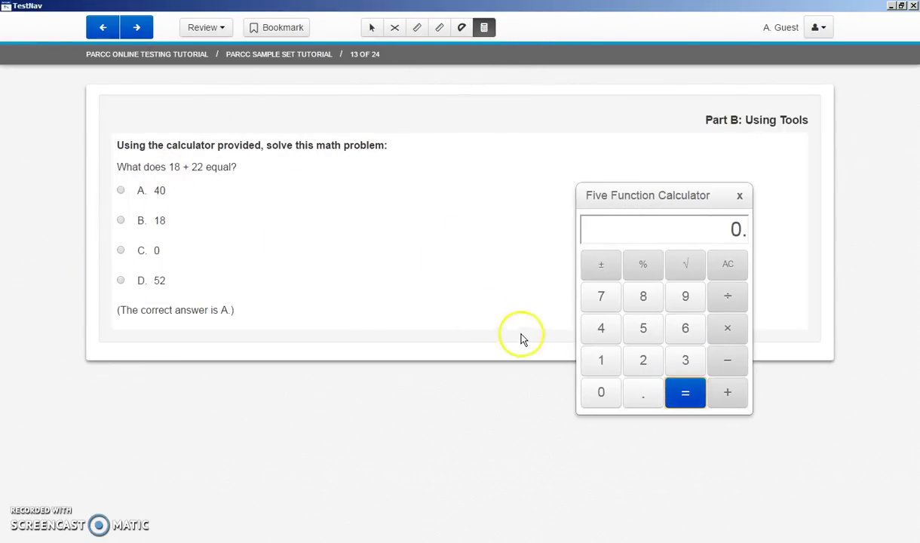
click(601, 358)
click(642, 295)
click(736, 400)
double_click(643, 366)
click(686, 384)
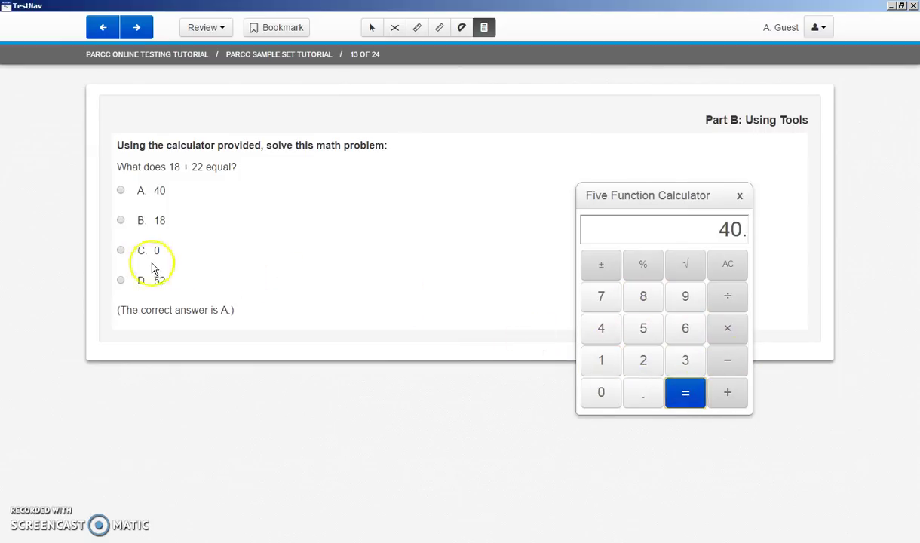
- Answer question 13 with choice A, 40, and close the Five Function Calculator
click(120, 190)
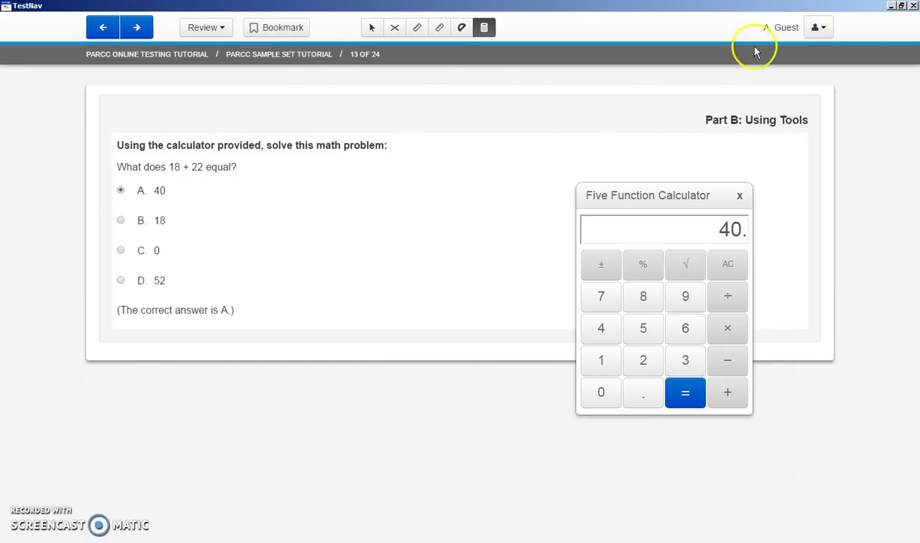
click(822, 30)
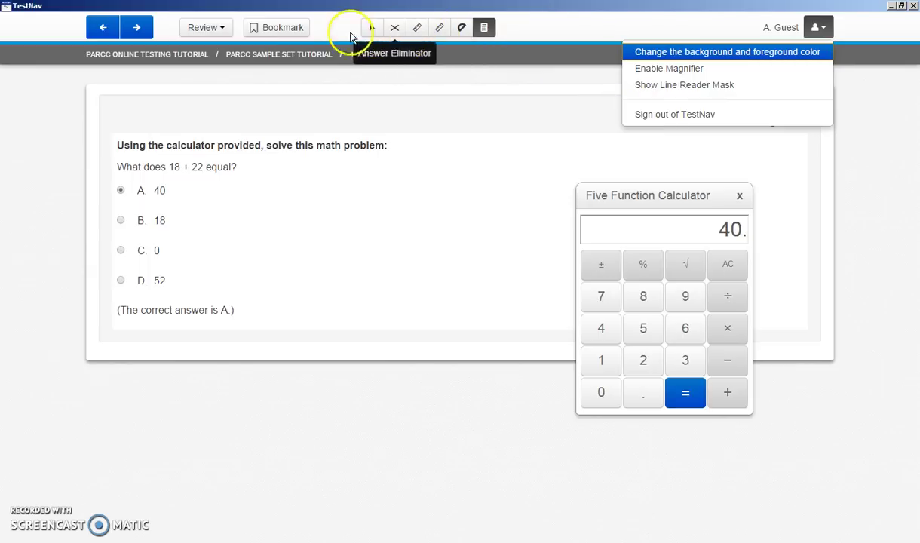
click(739, 196)
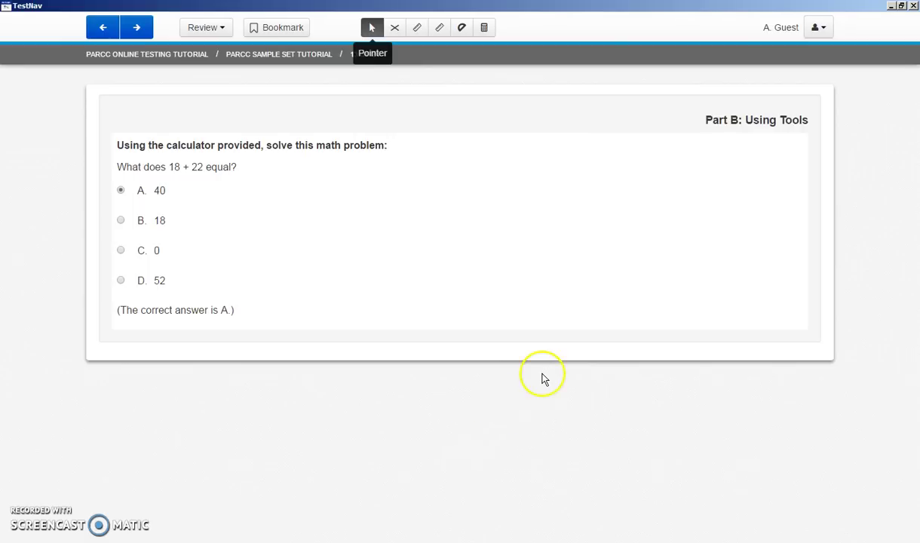
- Sign out of TestNav, confirm leaving the tutorial, and return to the PARCC Training sign-in page
click(821, 29)
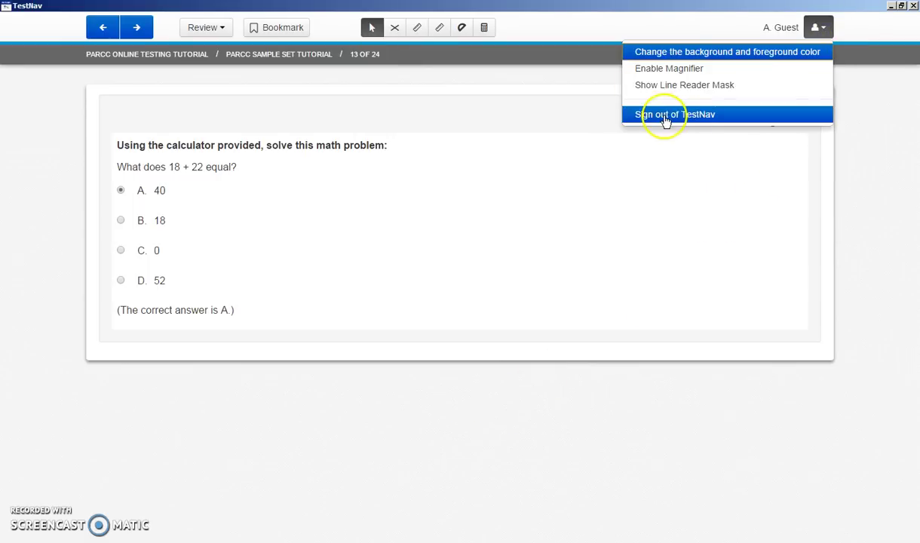
click(711, 117)
click(587, 172)
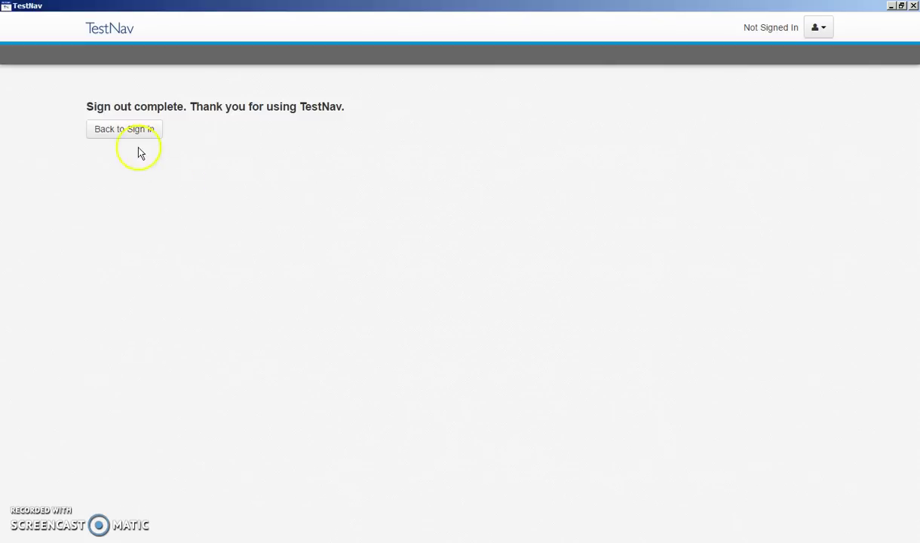
click(127, 132)
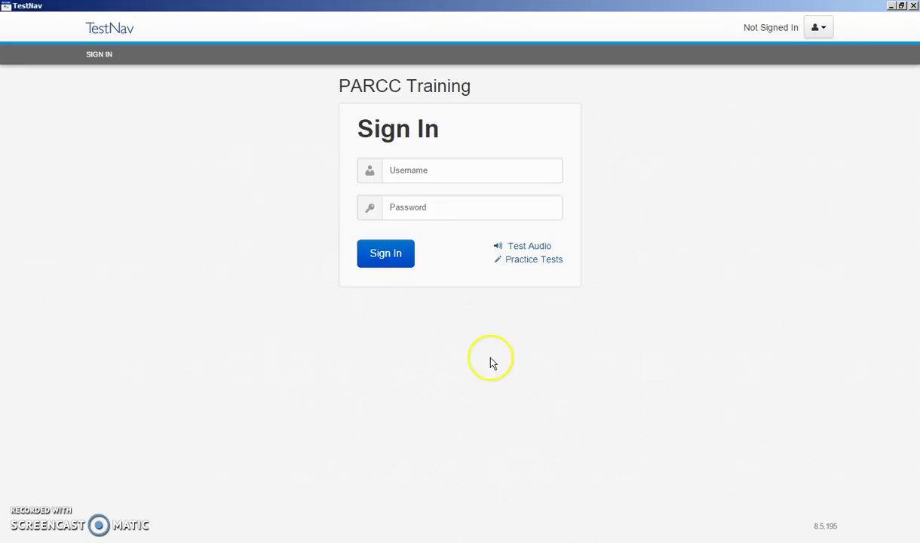
- Start the Grades 3-5 Mathematics Computer-Based Assessment Tutorial from the practice tests and begin Session 1
click(535, 264)
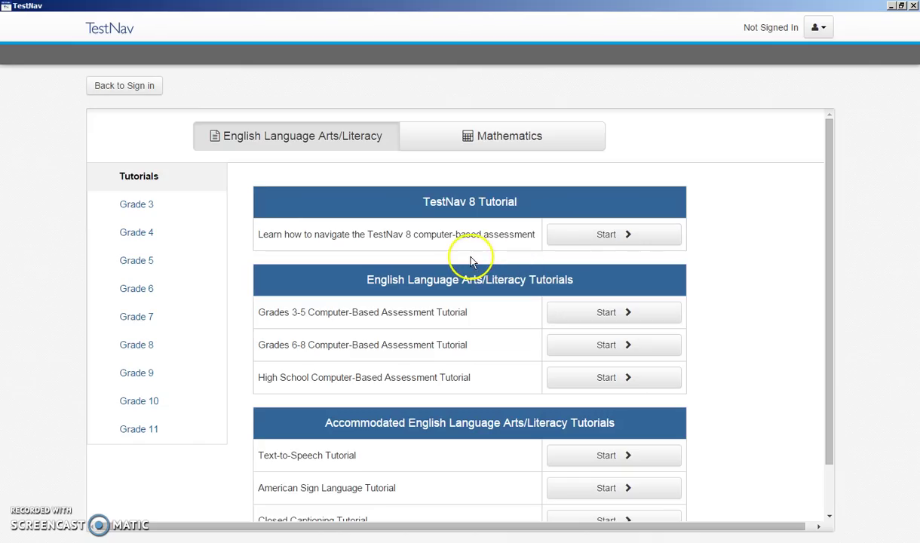
click(512, 137)
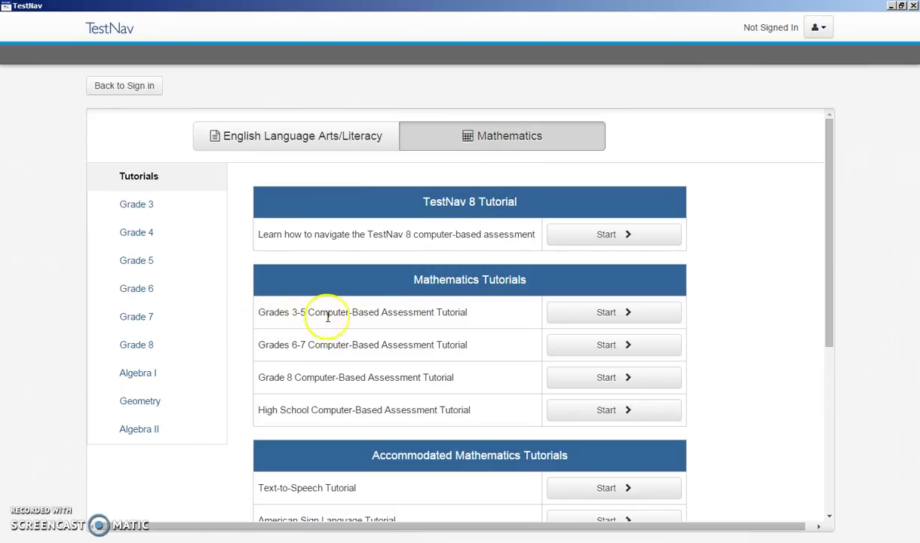
click(629, 316)
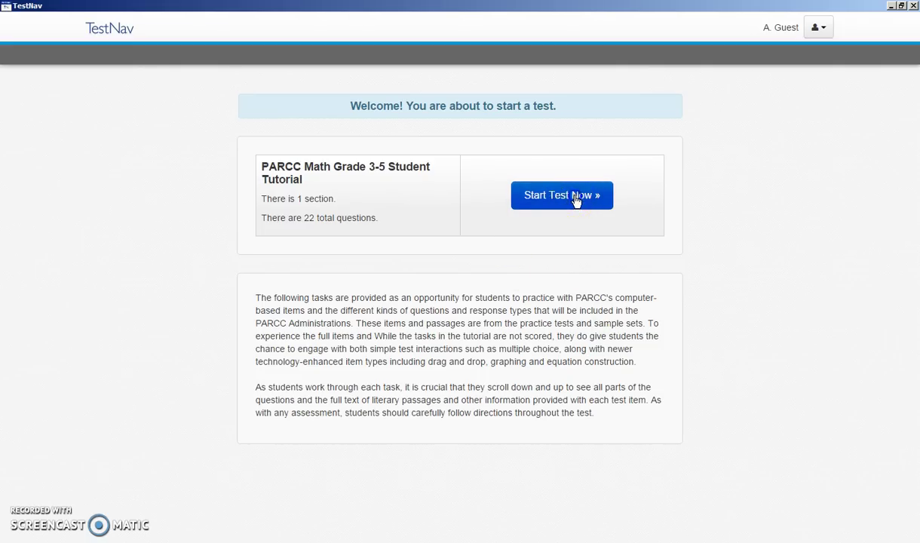
click(576, 200)
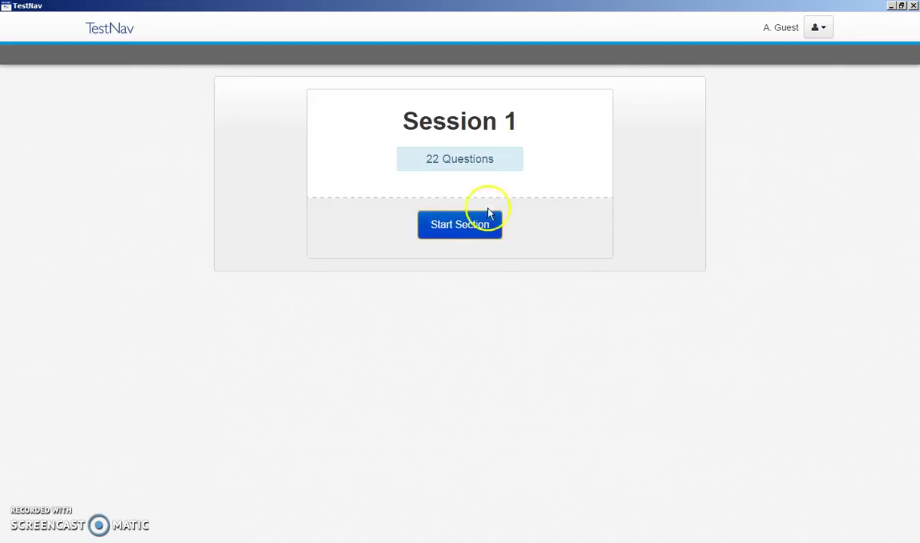
click(454, 229)
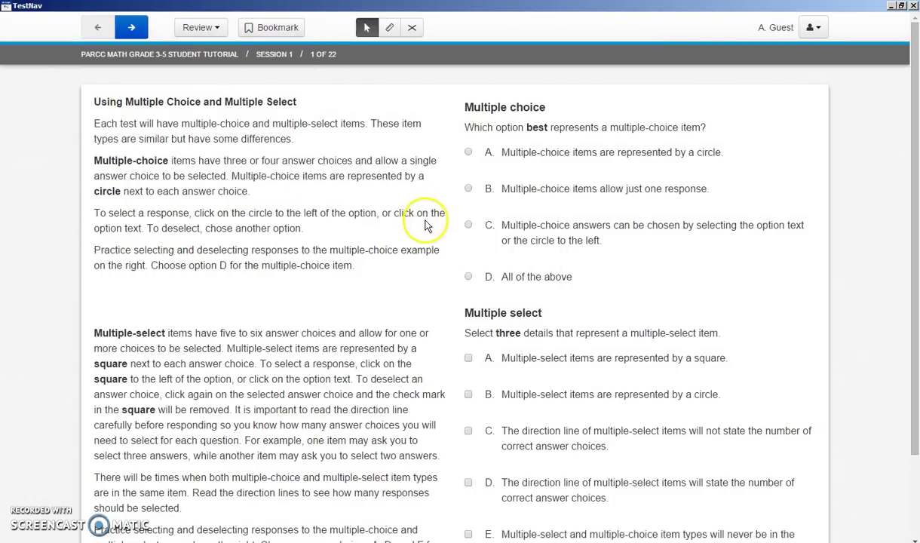
- Jump from question 1 to question 22, the picnic table problem, using the question review list
scroll(421, 230, down, 1)
scroll(420, 231, up, 1)
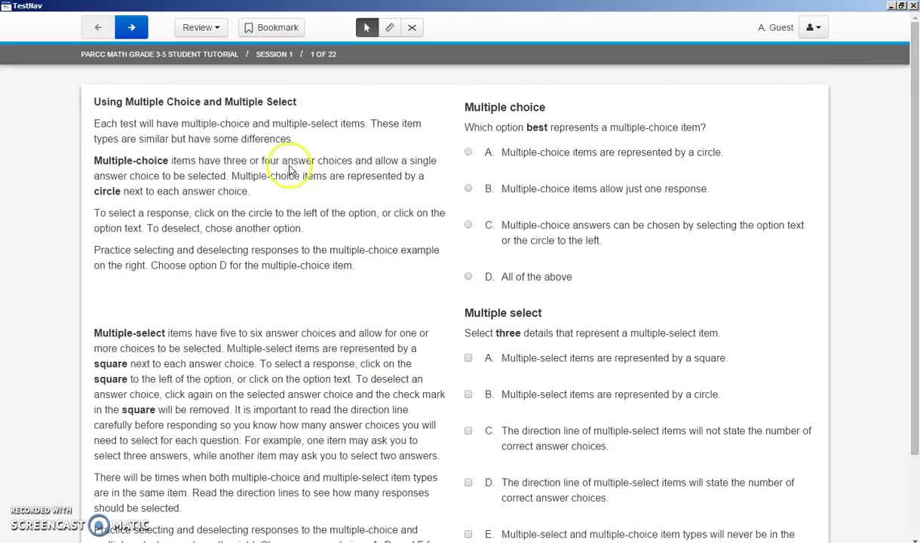
click(198, 29)
drag(330, 71, 329, 241)
click(223, 263)
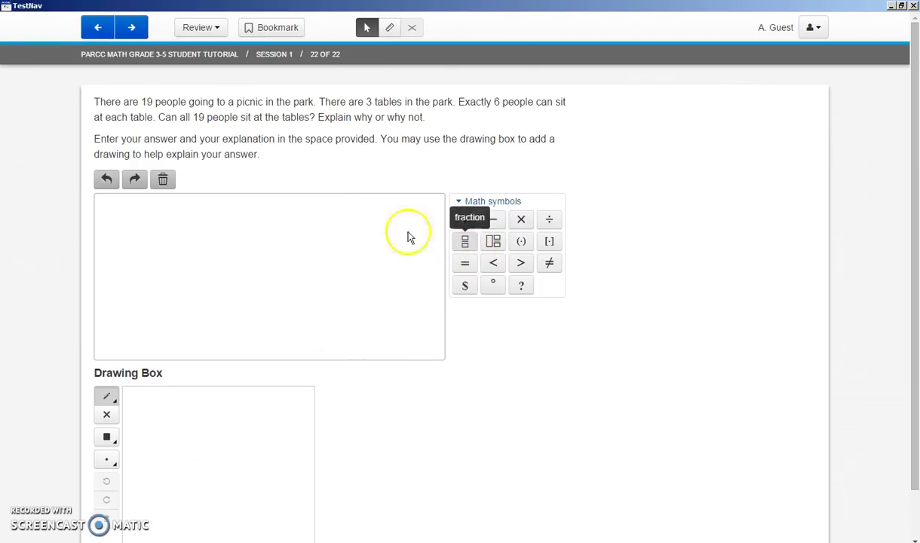
- Enter the equation 2 + 2 = 4 in the answer box and leave a blank line below it
click(186, 225)
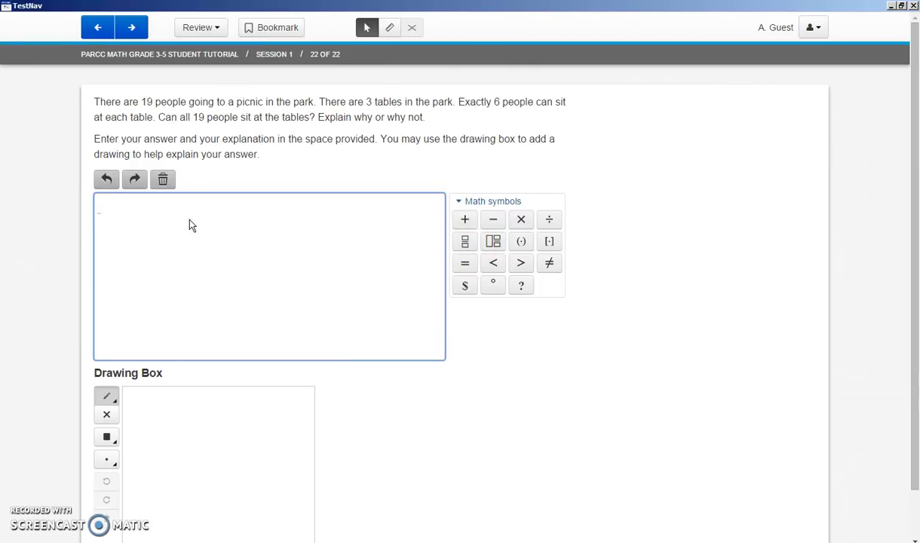
text(2)
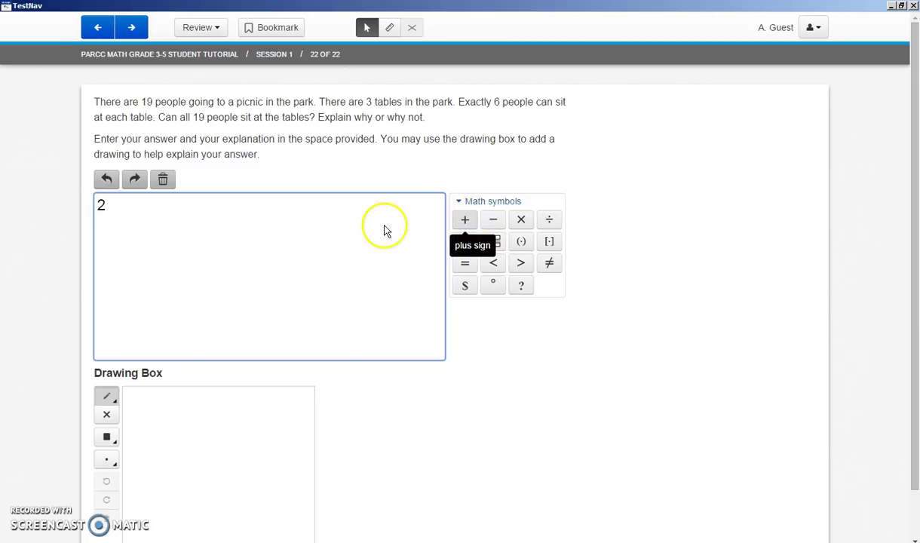
text(+2)
click(464, 266)
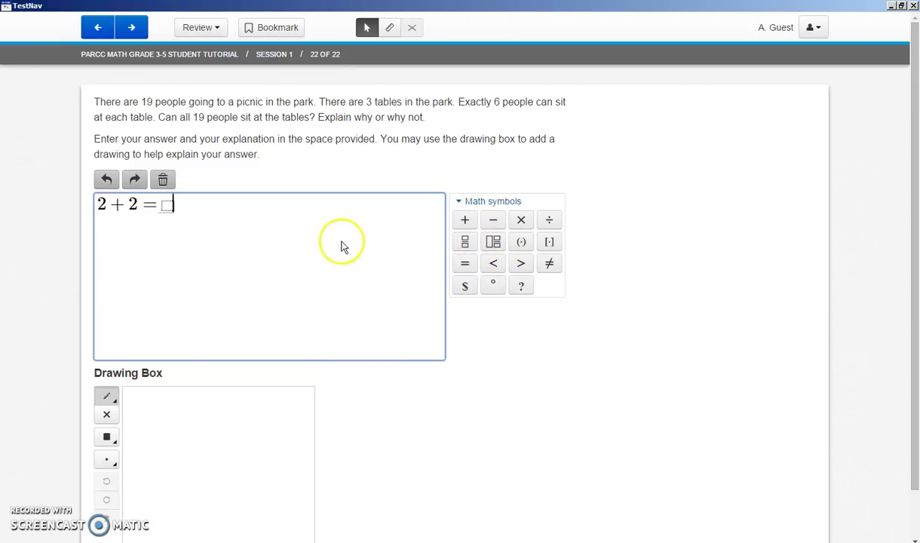
text(4)
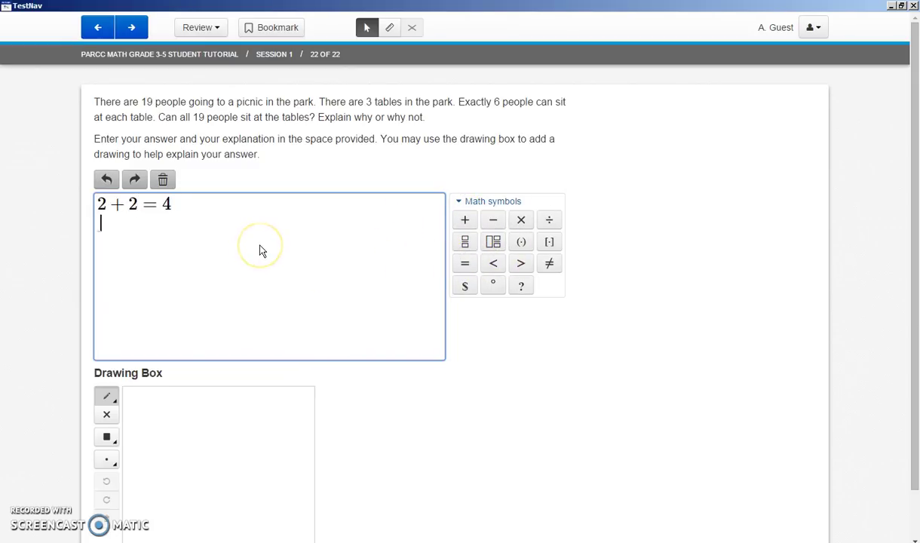
key(Return)
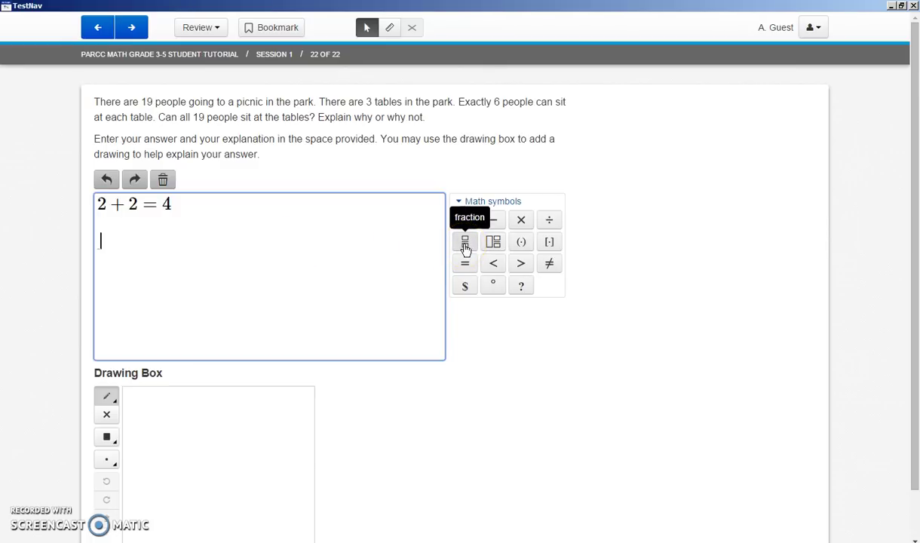
- Insert a fraction below the first equation, fill it in as 1/2, and move the cursor out of it
click(465, 243)
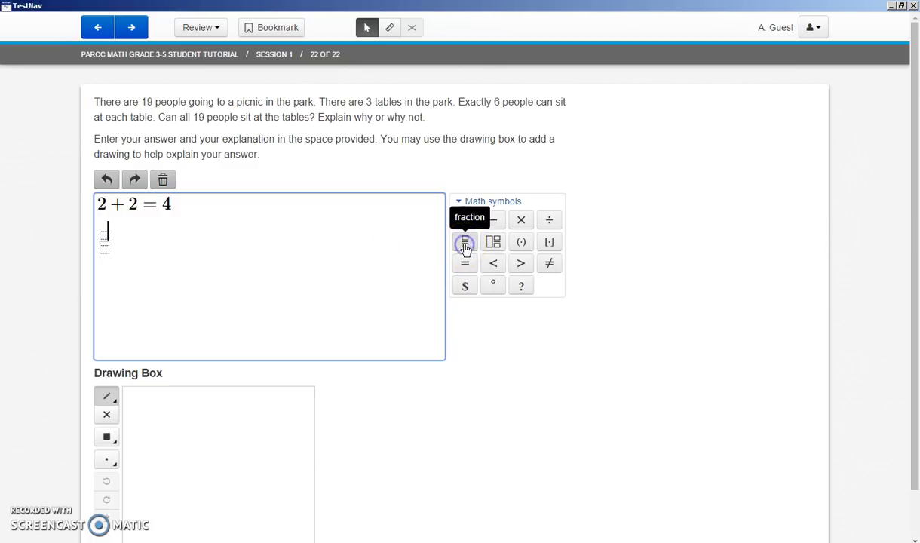
click(108, 243)
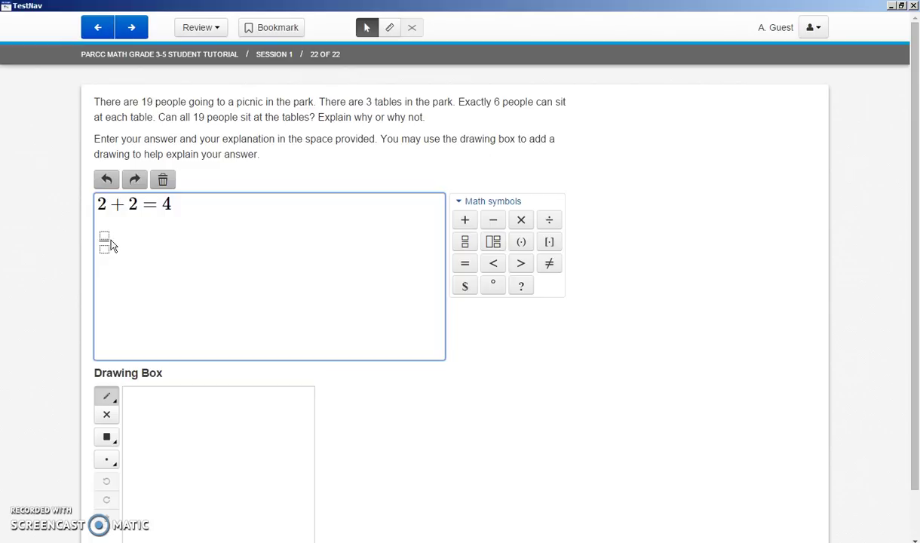
text(1)
click(106, 257)
click(115, 255)
click(115, 256)
key(Right)
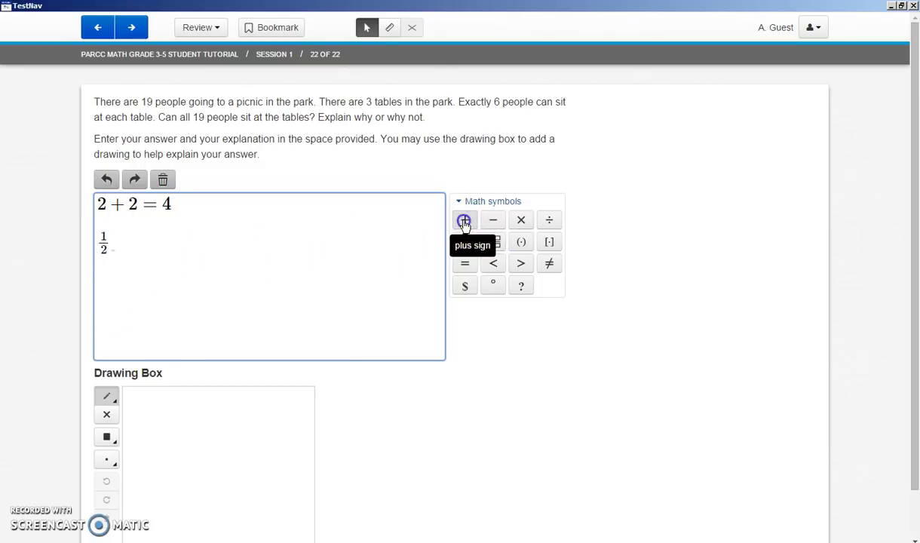
- Add a plus sign and a mixed number with whole part 1 after the fraction 1/2
click(465, 220)
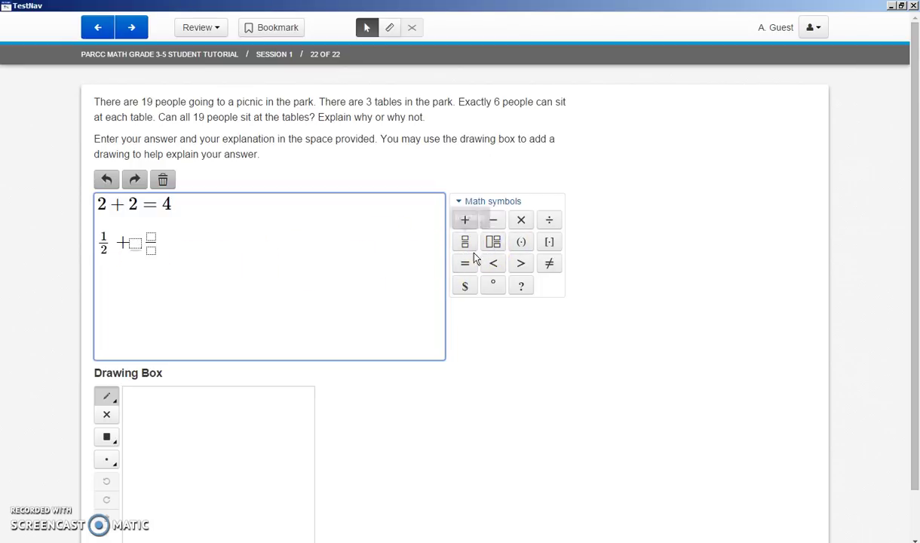
text(1)
click(155, 243)
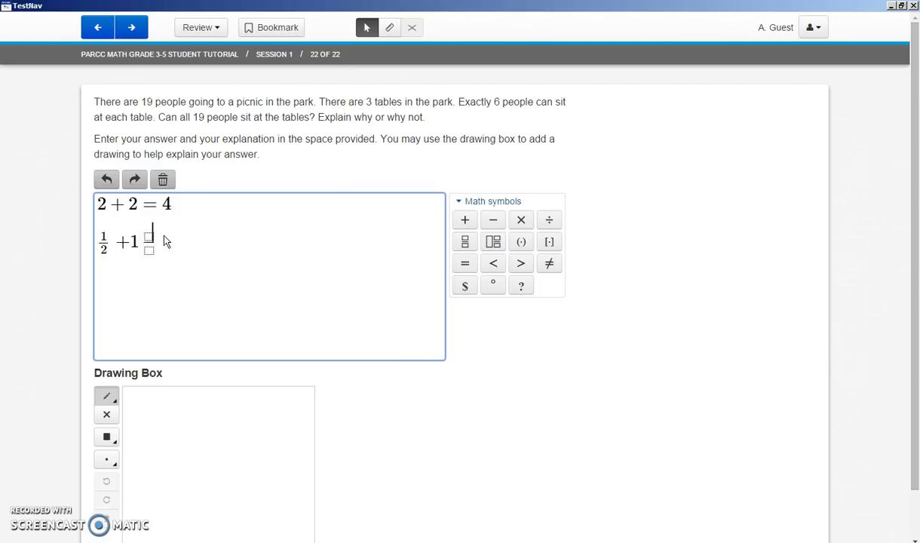
click(165, 238)
text(1/)
click(148, 257)
click(523, 243)
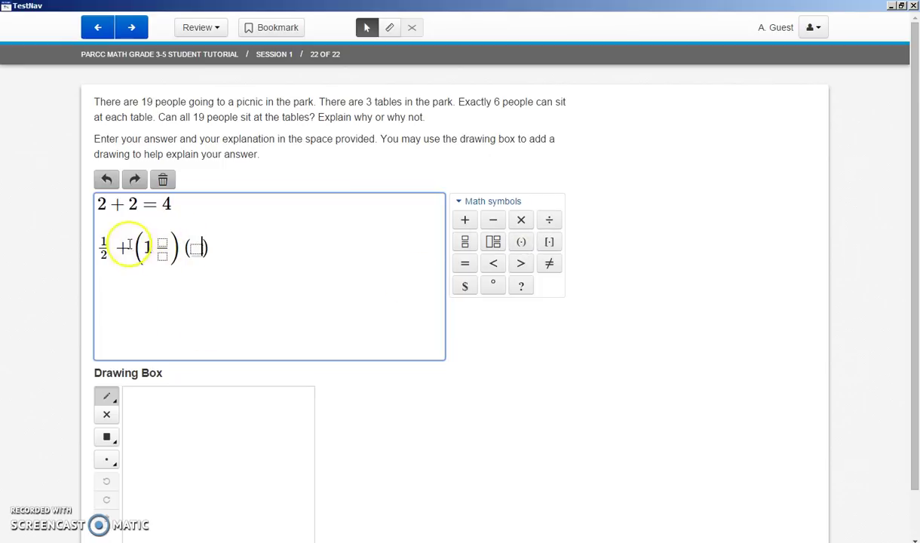
click(166, 253)
click(200, 246)
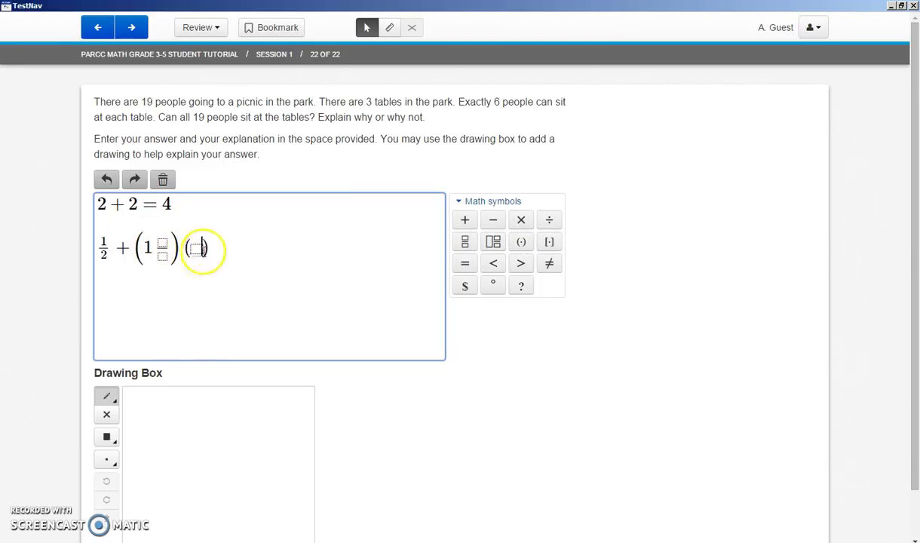
click(164, 257)
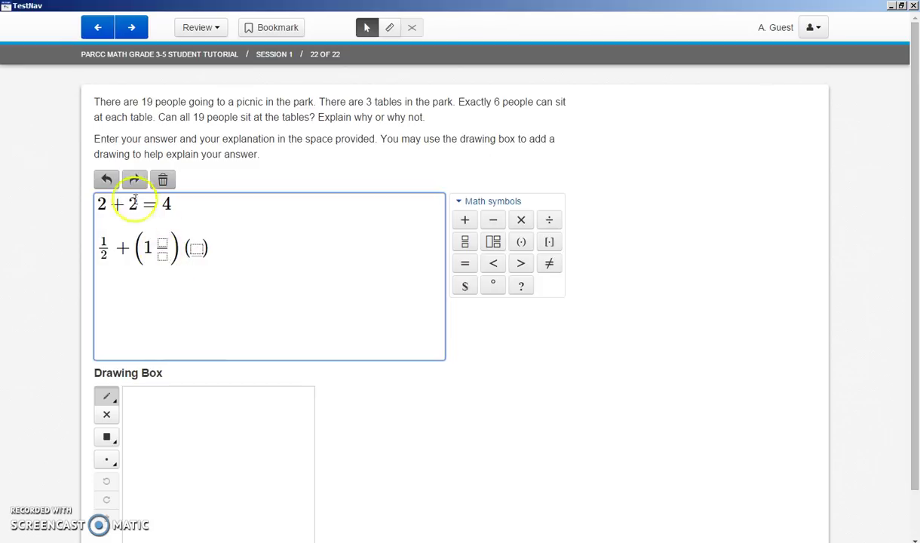
click(106, 181)
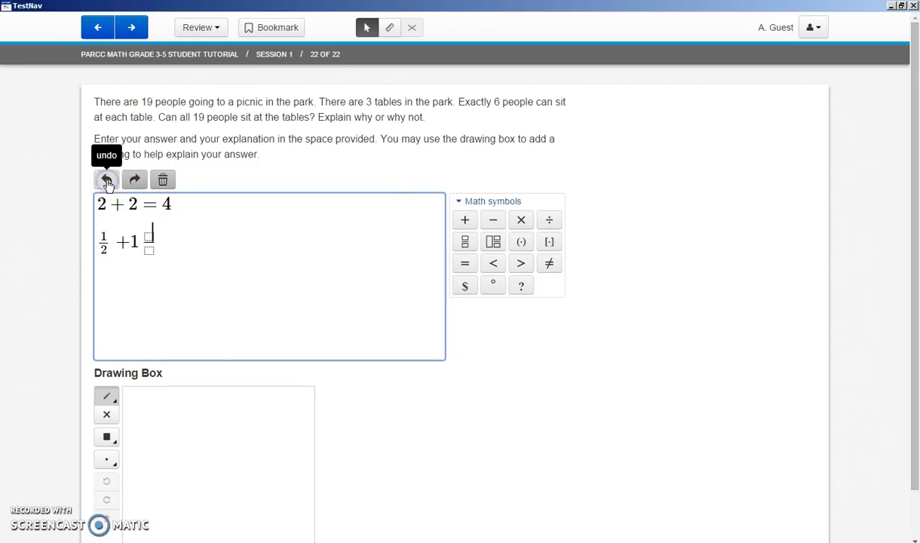
click(106, 181)
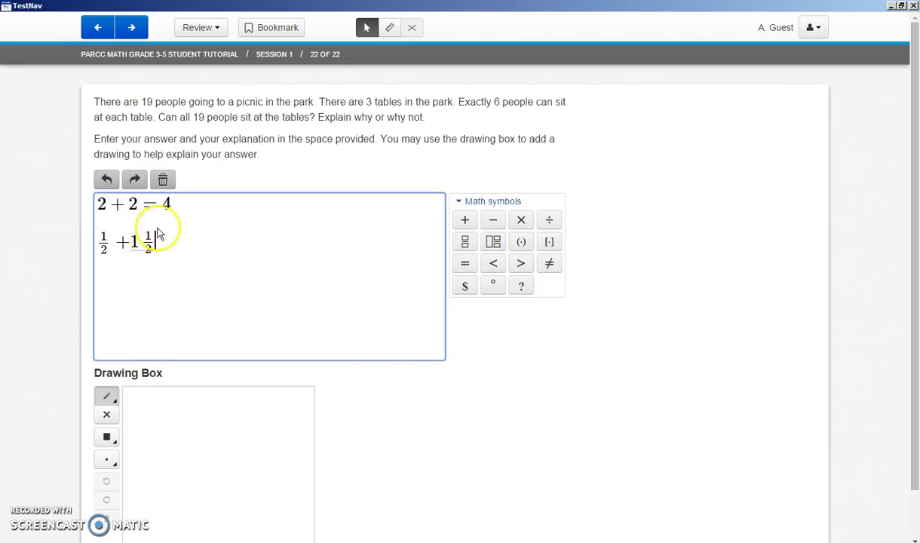
- Finish the second equation by adding an equals sign and the result 2
click(468, 264)
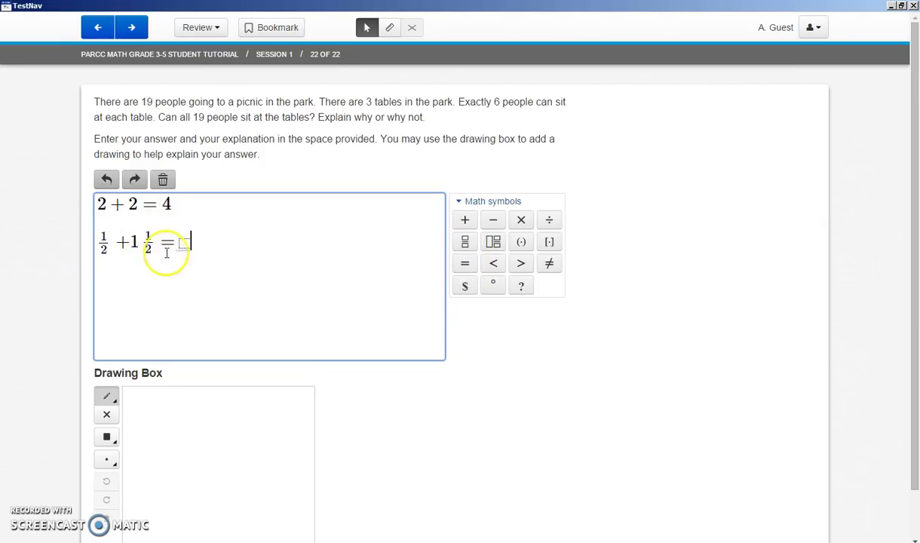
text(2)
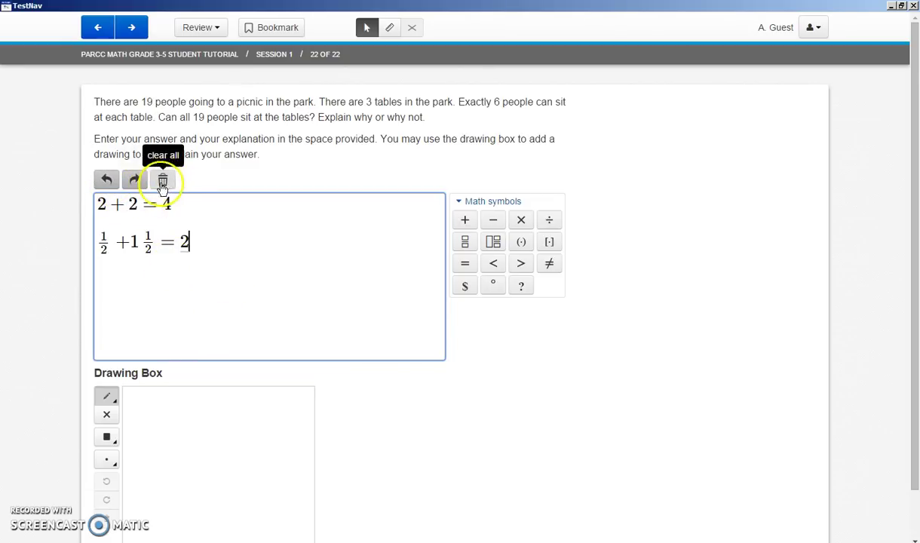
- Clear everything in the answer box and undo the clearing to restore both equations
click(164, 187)
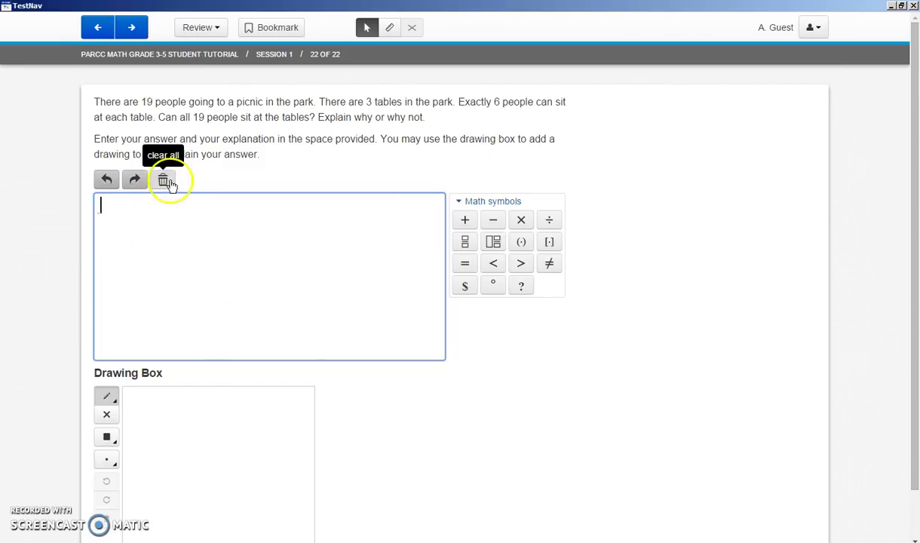
click(106, 179)
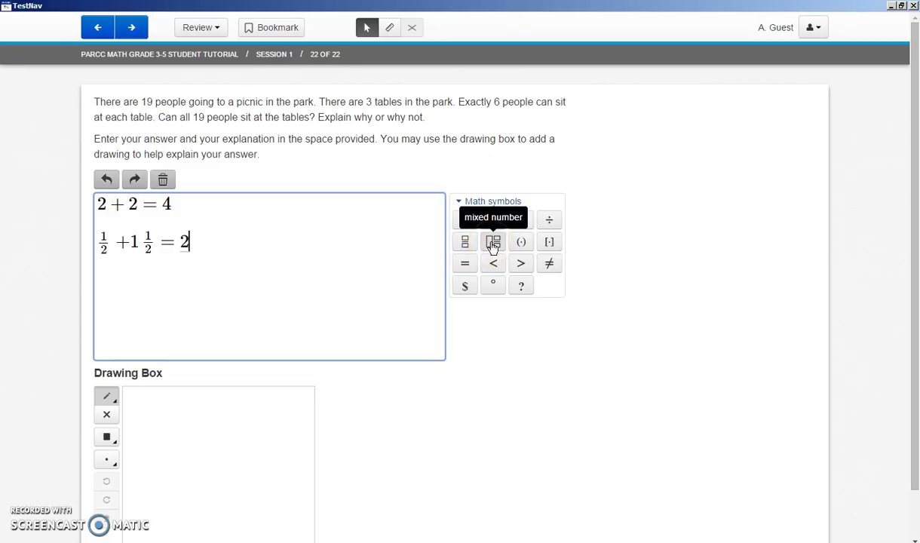
click(213, 272)
- Draw a freehand spiral in the upper middle of the drawing box with the freehand pencil
scroll(212, 279, down, 1)
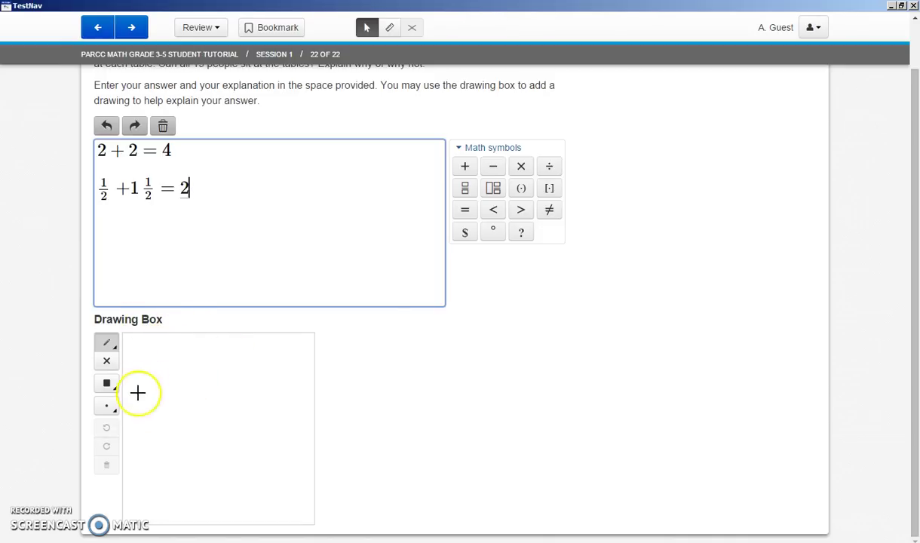
click(113, 351)
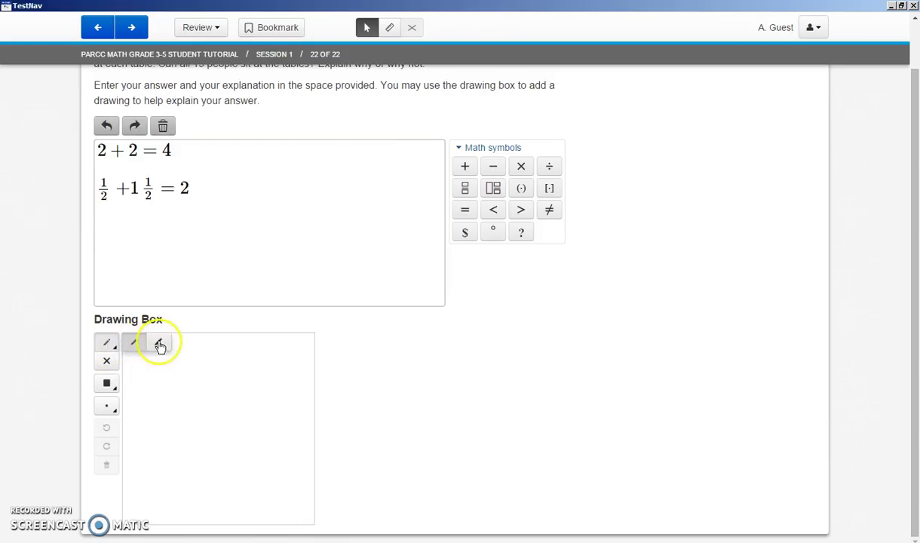
click(135, 346)
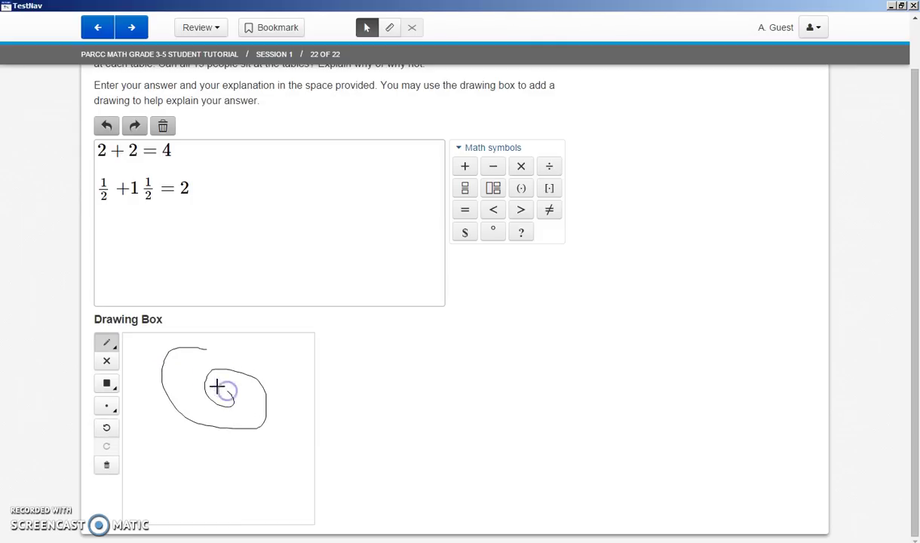
- Draw a steep straight line down the left side of the drawing box, crossing beside the spiral
click(113, 348)
click(159, 344)
drag(164, 426, 210, 490)
mouse_move(161, 503)
mouse_down()
mouse_move(153, 506)
mouse_move(175, 498)
mouse_up()
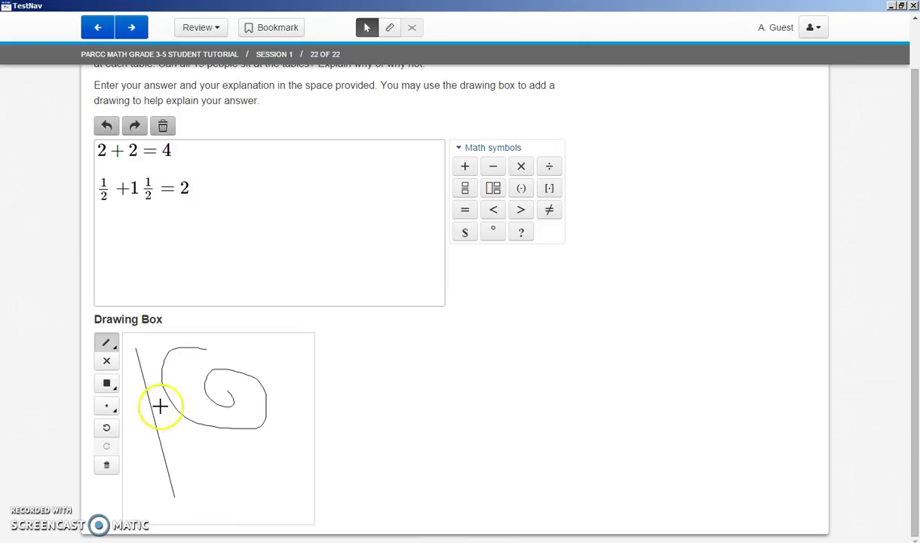
- Delete the straight line and the freehand spiral from the drawing box
click(106, 363)
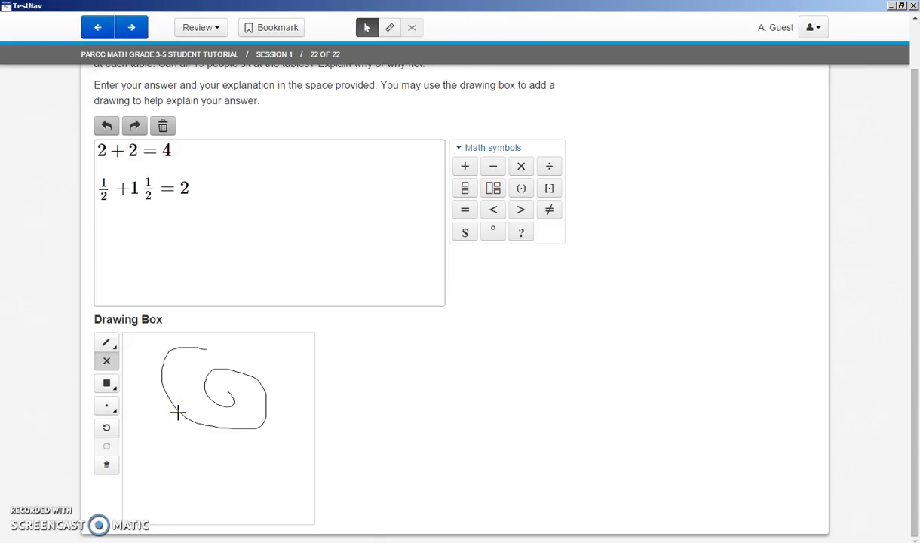
click(178, 411)
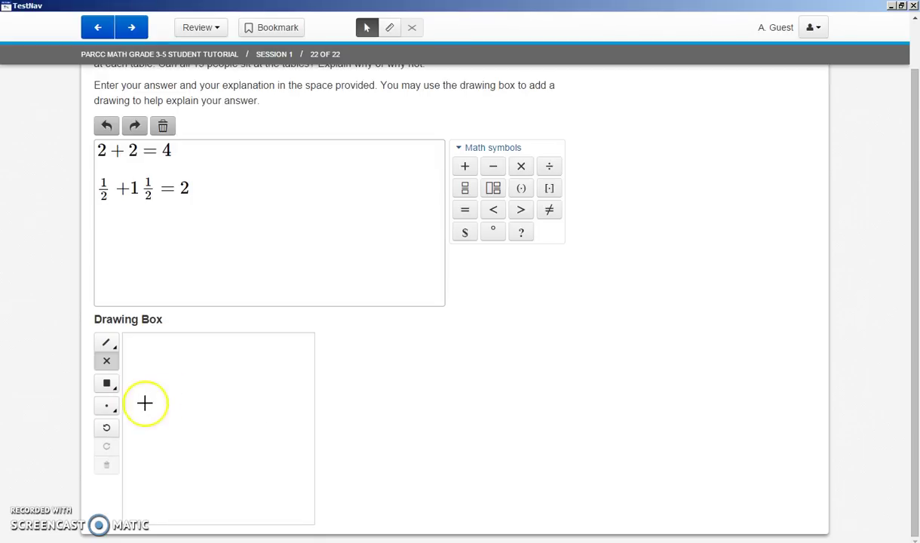
- Draw a straight diagonal line across the drawing box in blue with the thickest line width
click(107, 387)
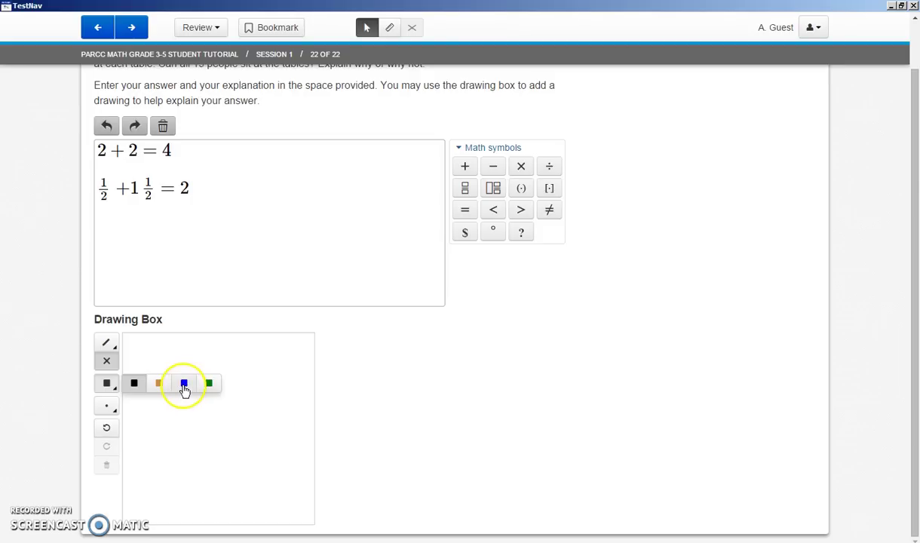
click(185, 386)
click(106, 406)
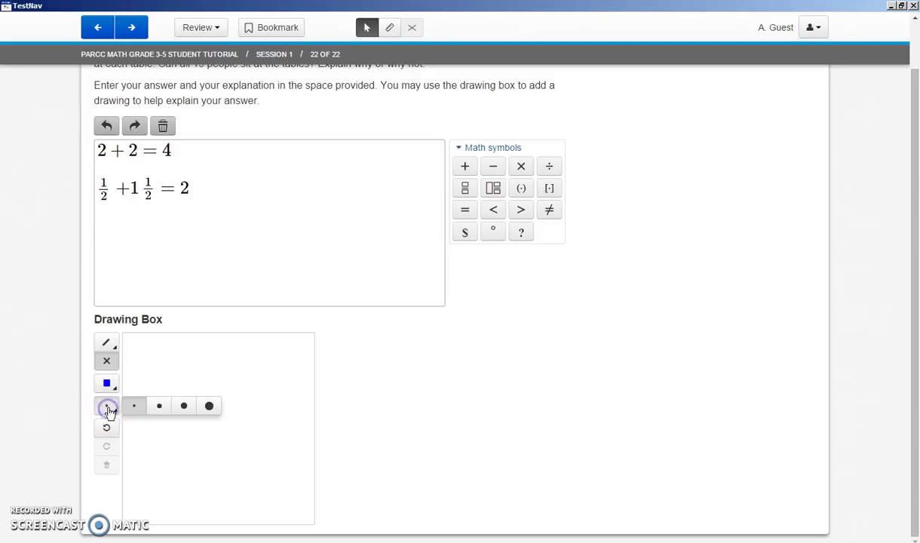
click(208, 407)
click(107, 344)
click(156, 347)
drag(140, 347, 269, 426)
click(176, 404)
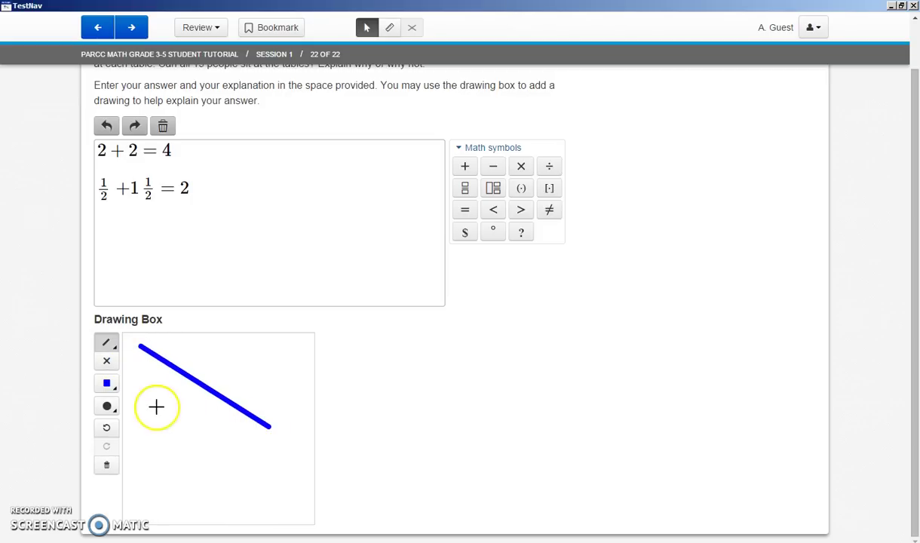
- Undo the blue line in the drawing box and redo it
click(107, 430)
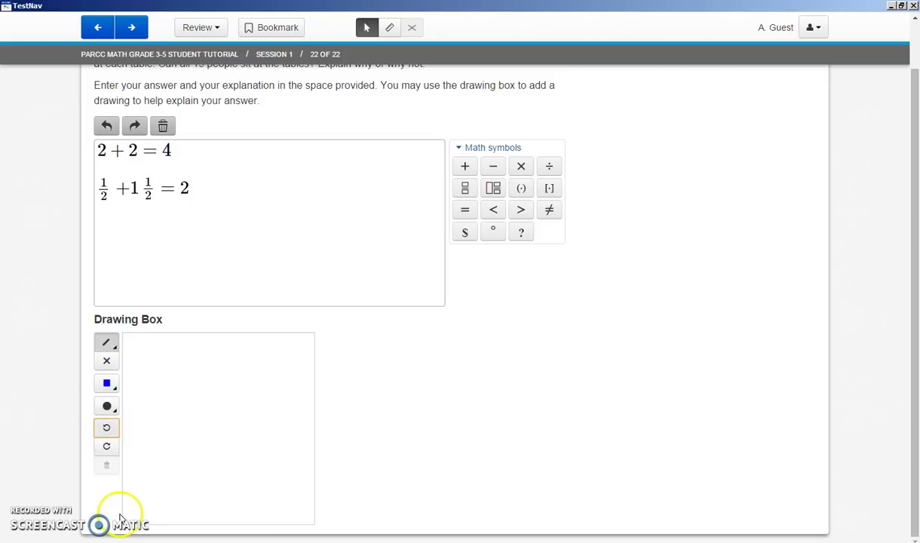
click(106, 447)
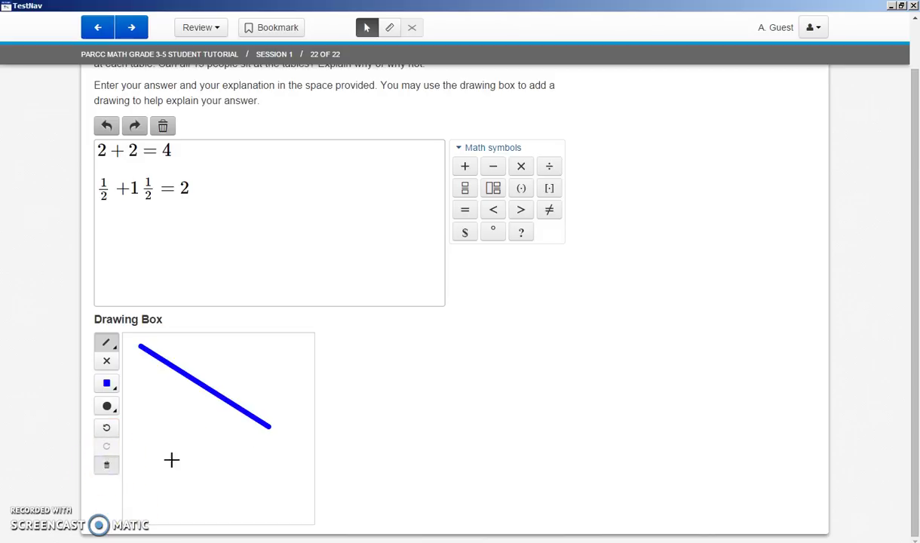